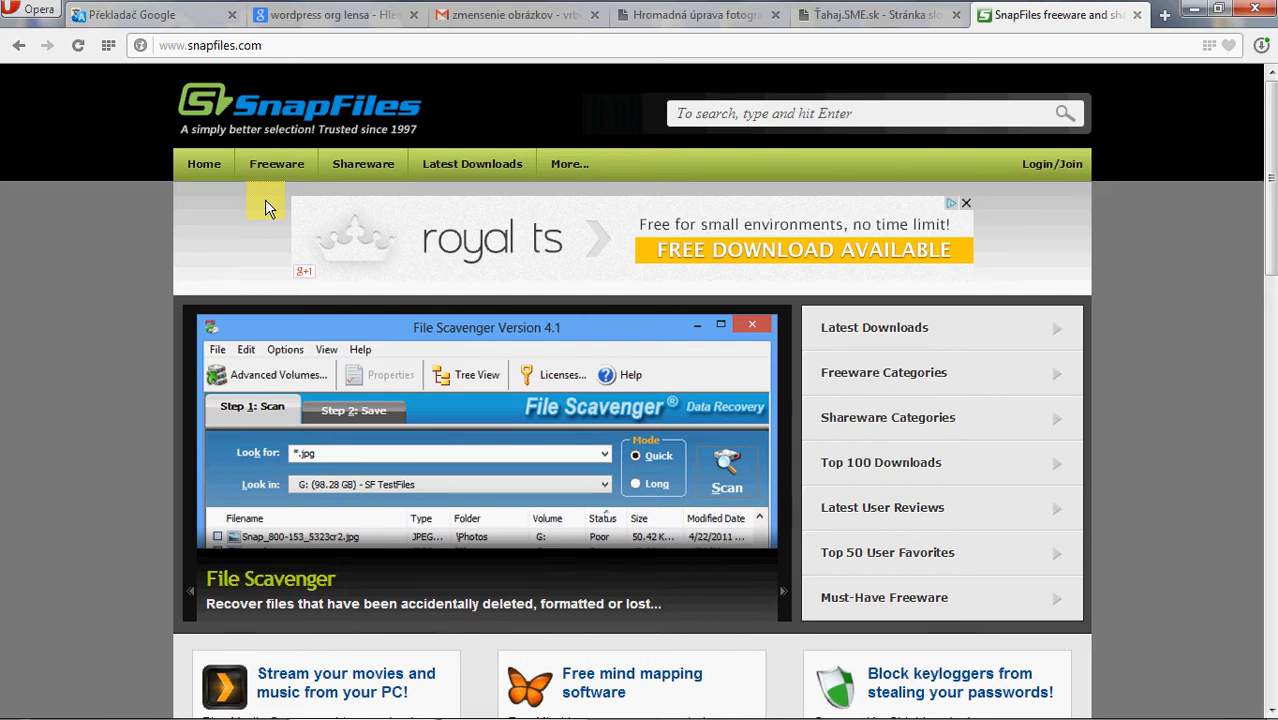
# Open the Image Resizing category in the Graphics & Photo Editing section of the SnapFiles freeware listing.
pyautogui.click(299, 44)
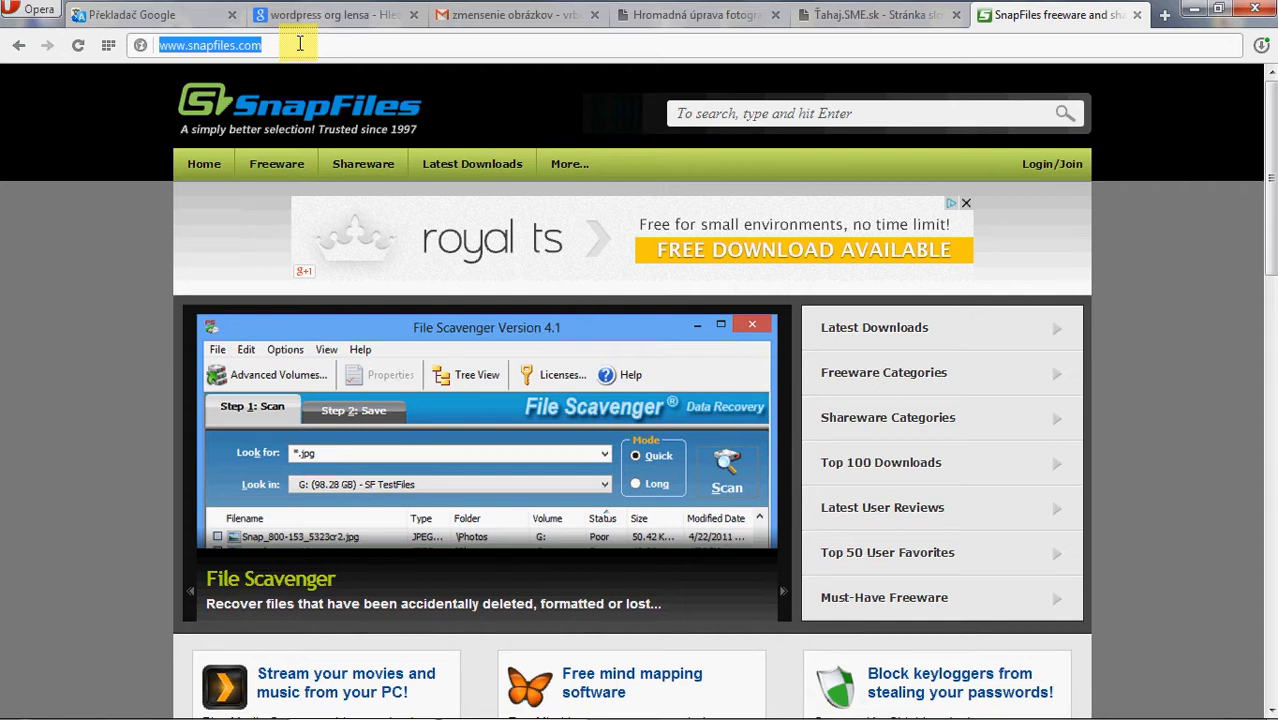
pyautogui.click(287, 167)
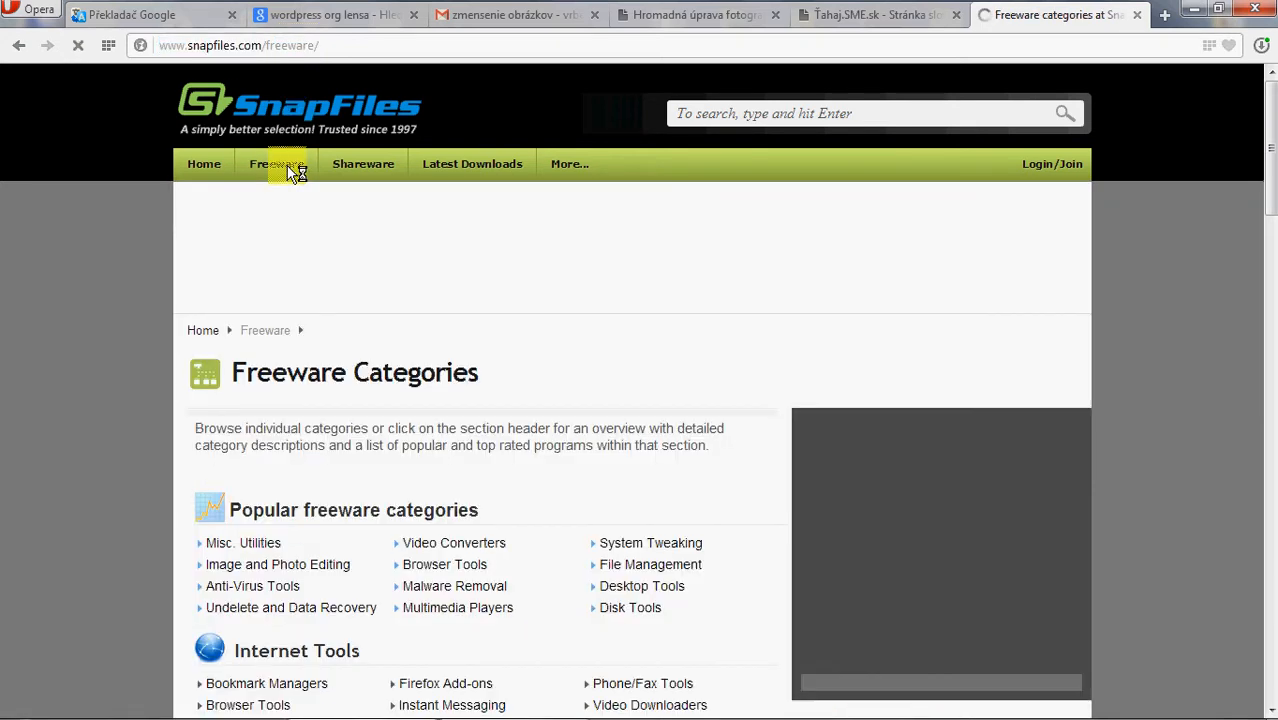
pyautogui.scroll(-4, 333, 262)
pyautogui.scroll(-6, 333, 262)
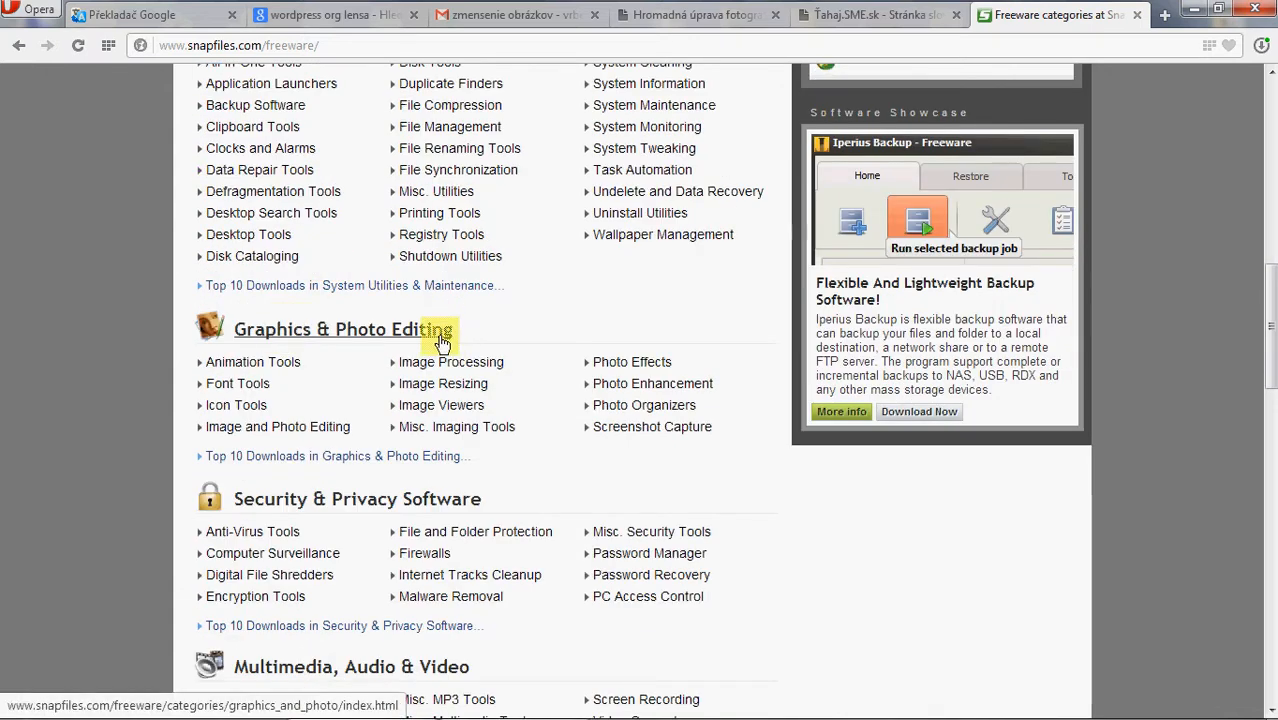
pyautogui.click(455, 389)
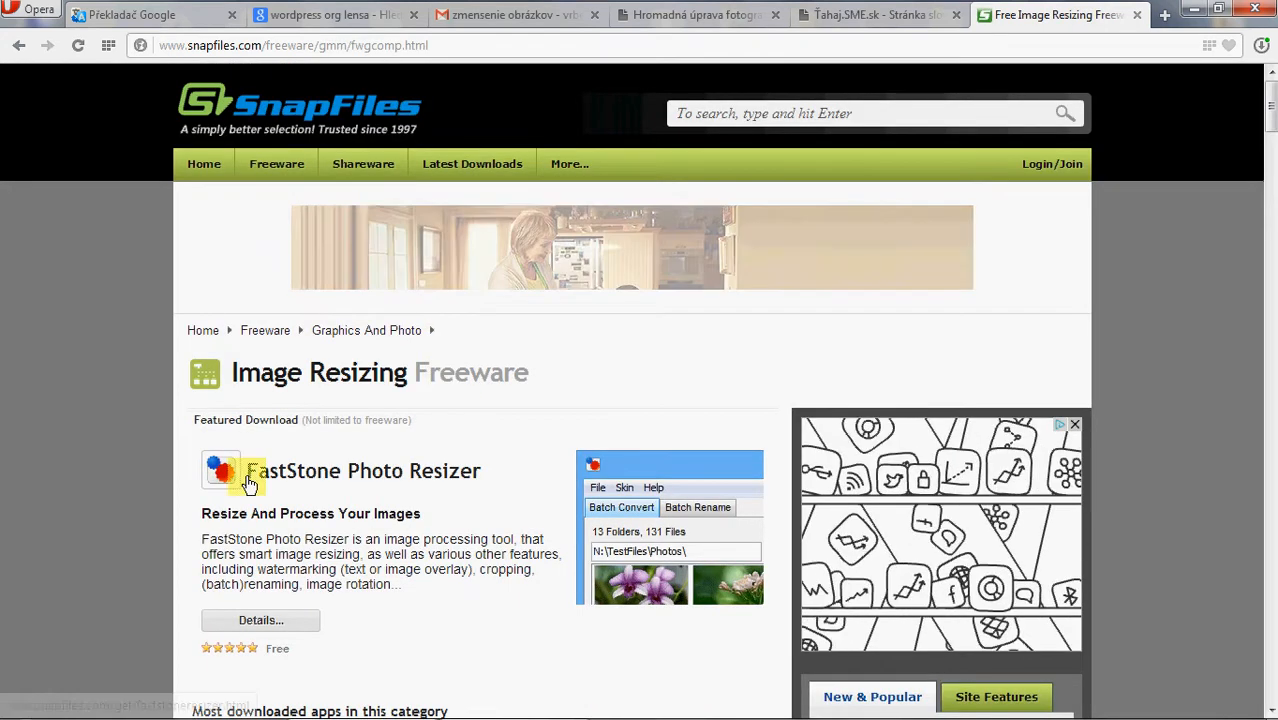
# Look through the list of image resizing freeware for a suitable batch resizing program.
pyautogui.scroll(-9, 497, 497)
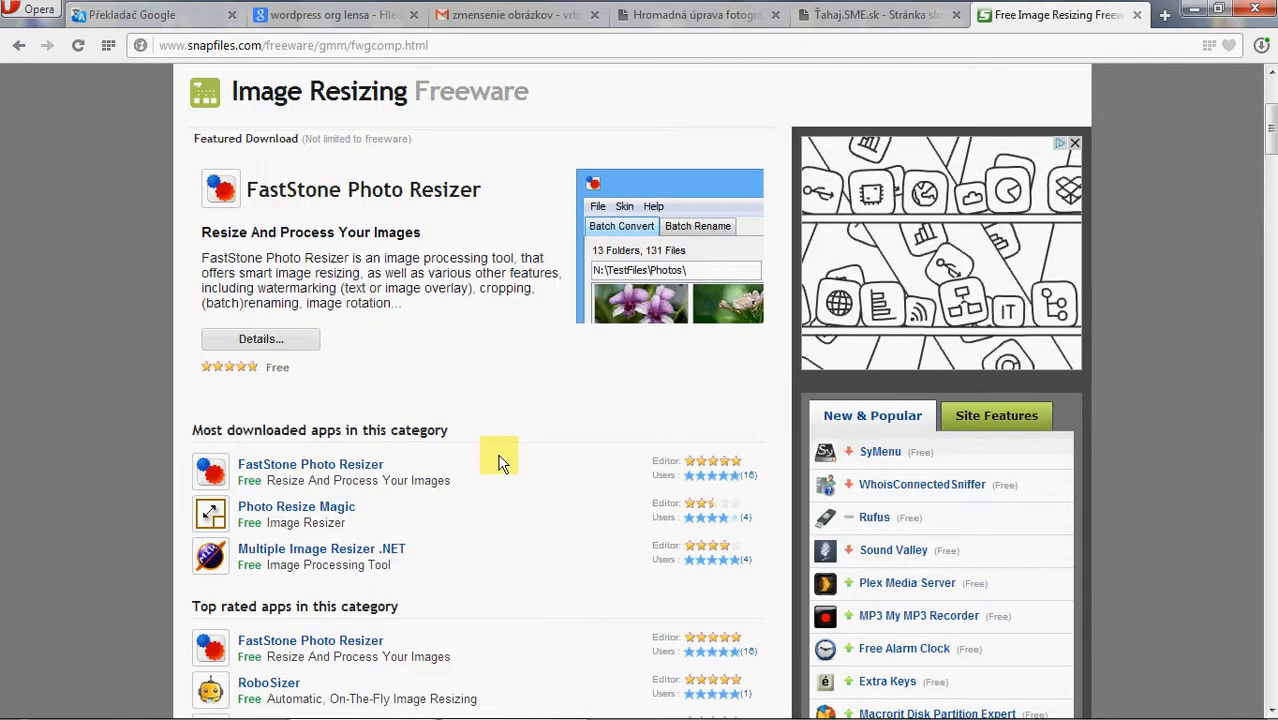
pyautogui.scroll(-3, 500, 460)
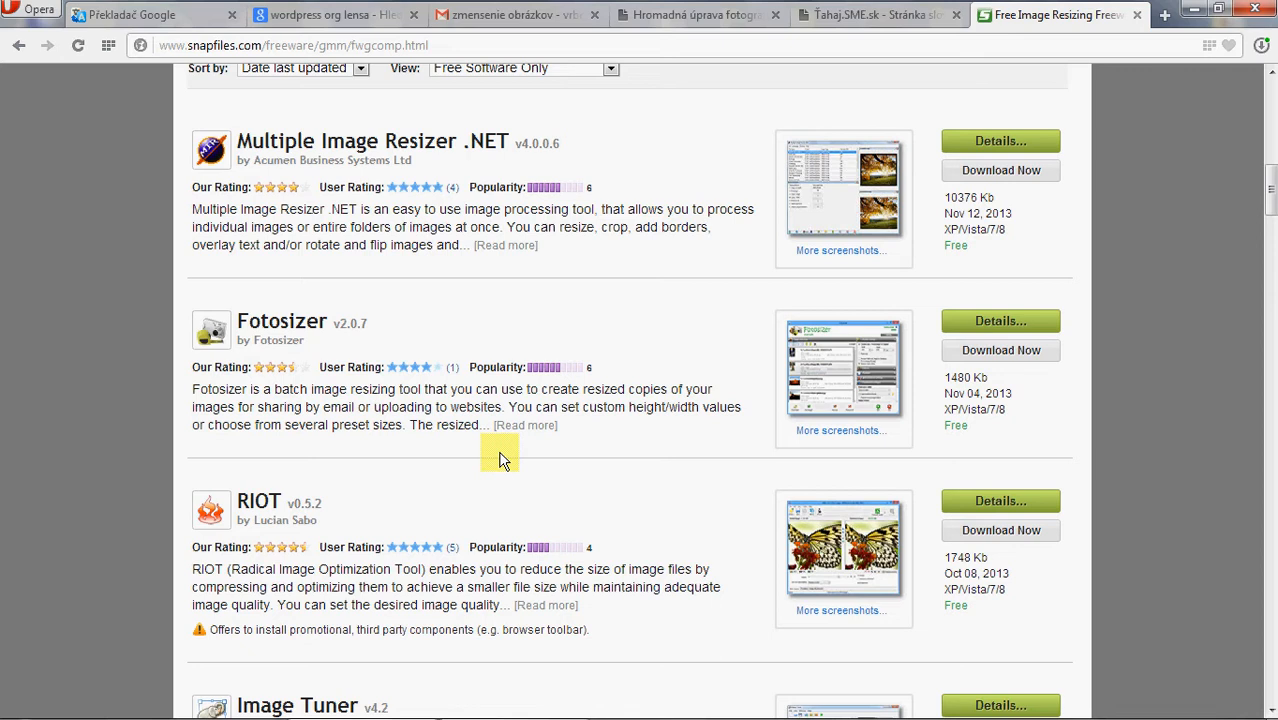
pyautogui.scroll(-9, 500, 455)
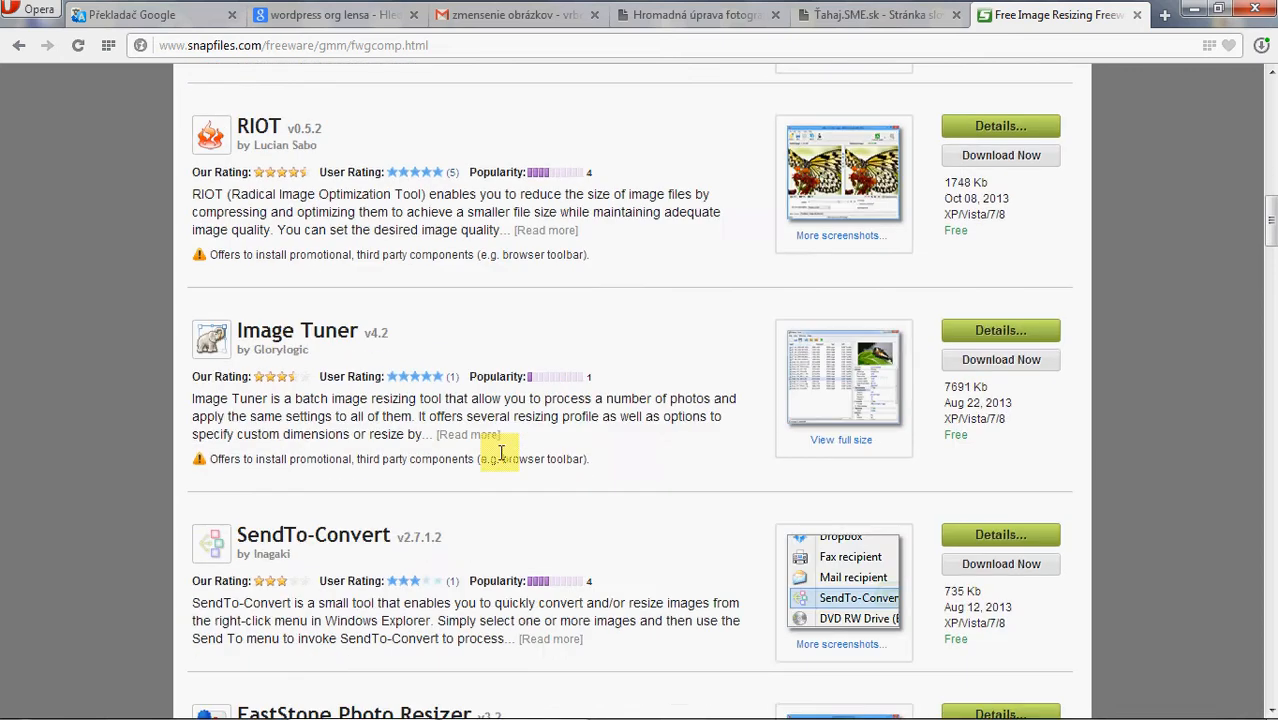
pyautogui.scroll(-3, 501, 459)
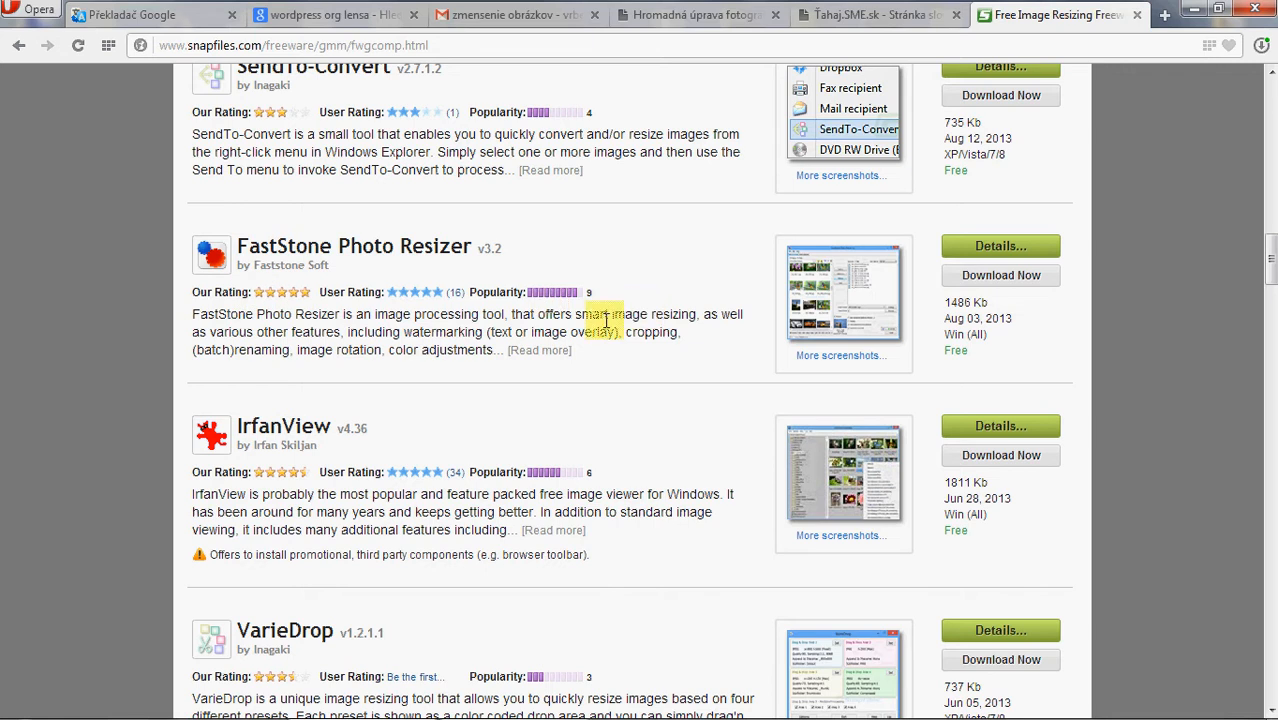
pyautogui.scroll(-10, 614, 312)
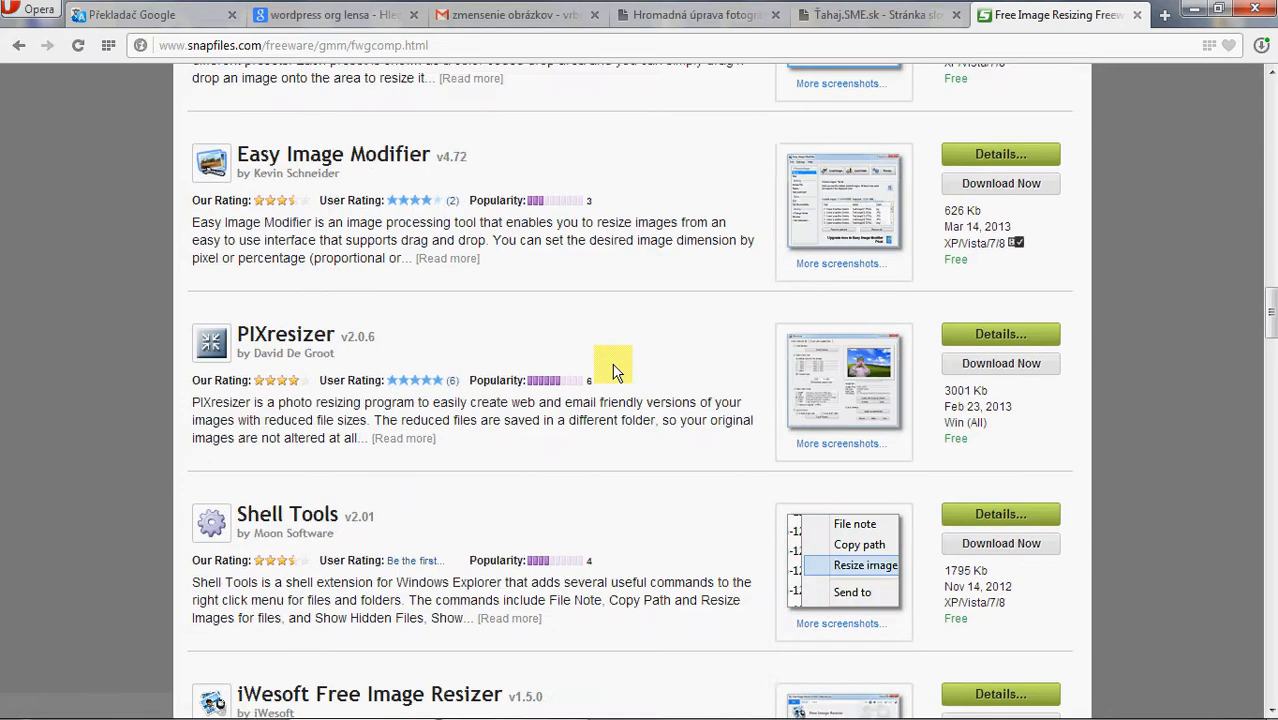
pyautogui.scroll(20, 626, 420)
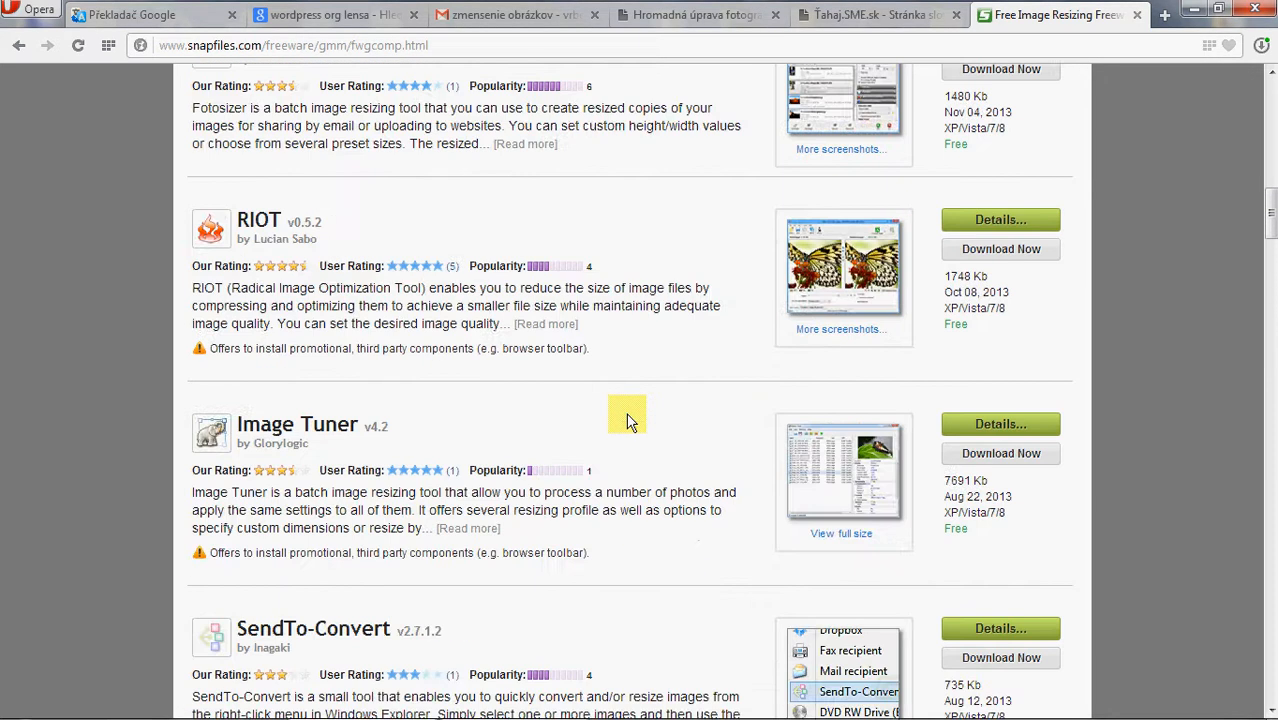
pyautogui.scroll(2, 626, 420)
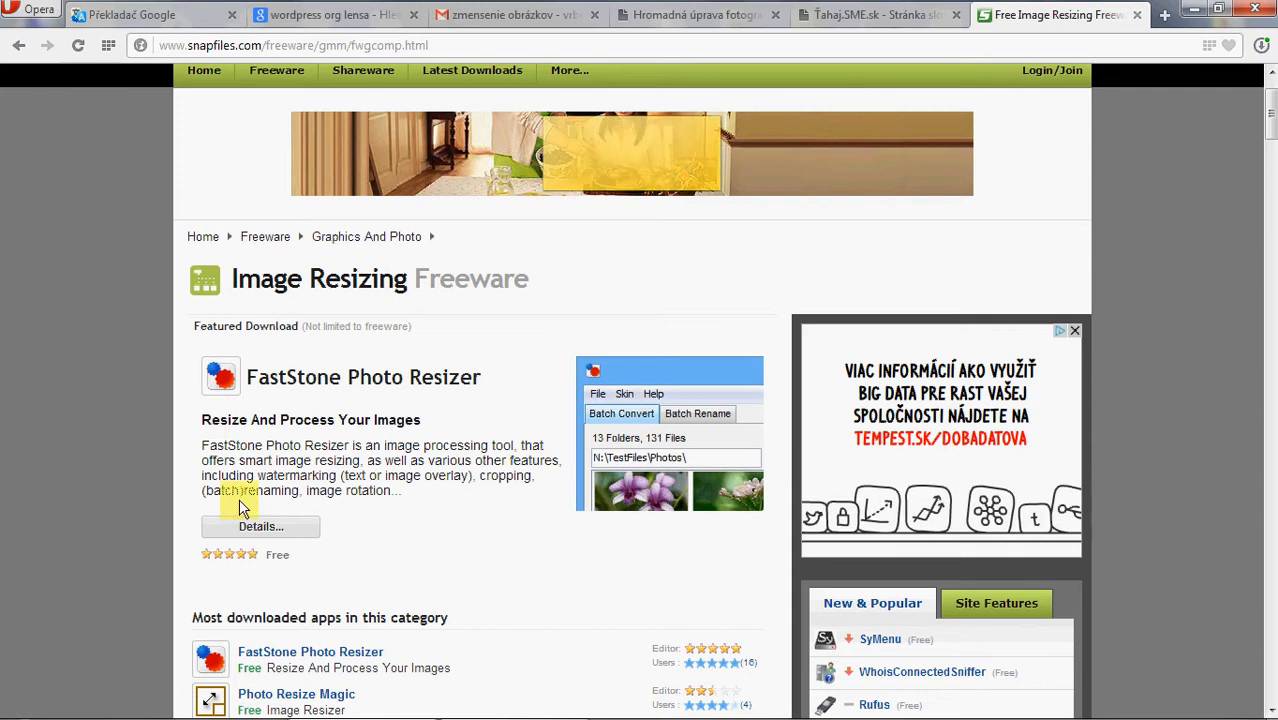
# Open the details page of the featured FastStone Photo Resizer, review its product details and start its download.
pyautogui.click(275, 528)
pyautogui.scroll(-1, 621, 512)
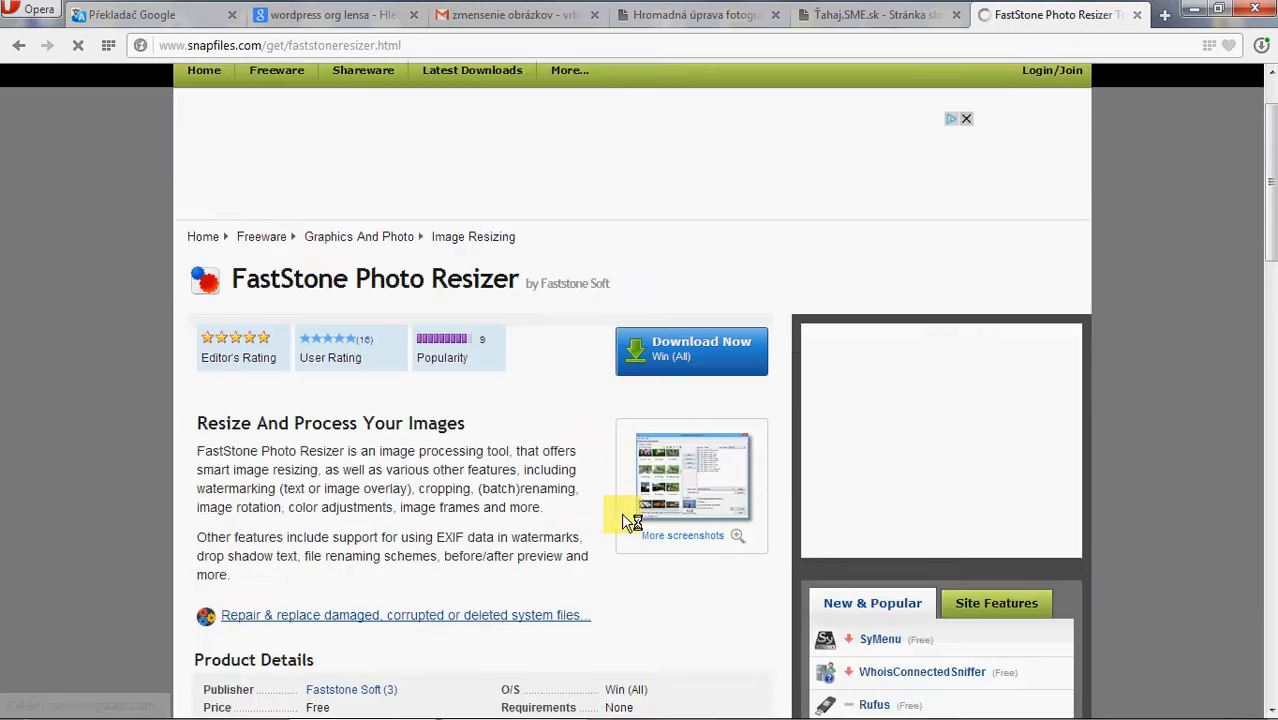
pyautogui.scroll(-3, 638, 400)
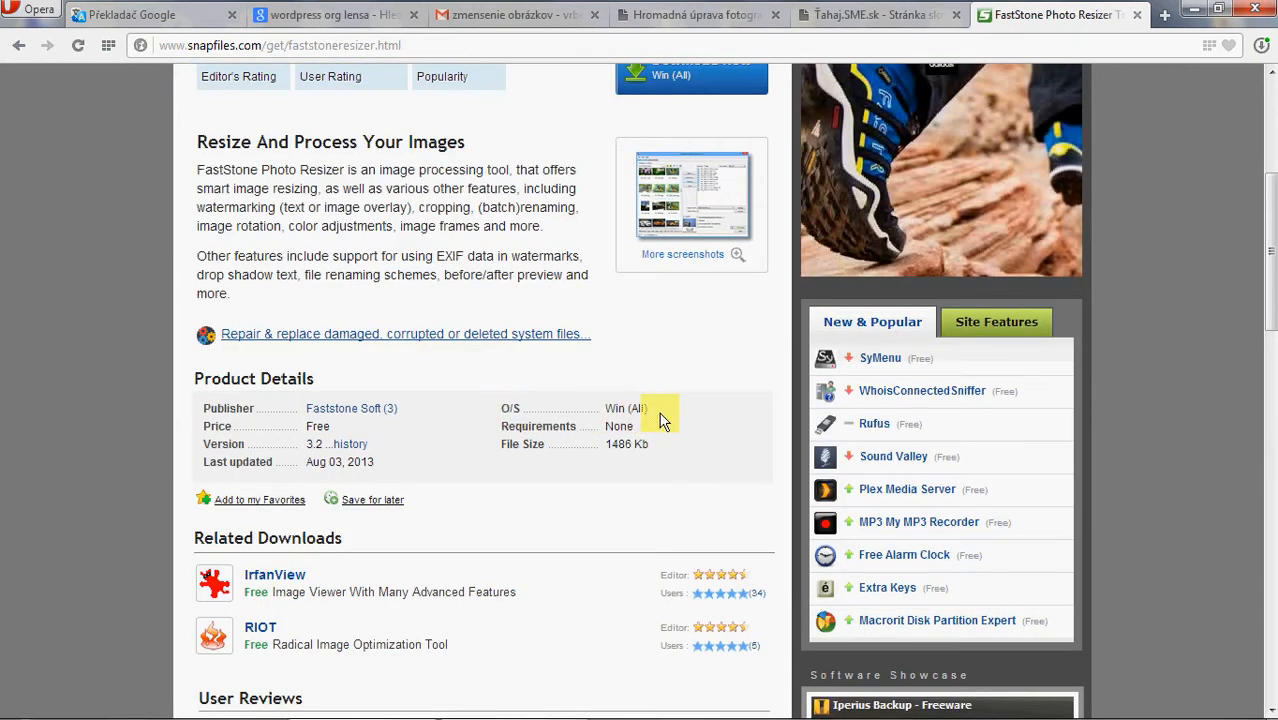
pyautogui.scroll(4, 660, 420)
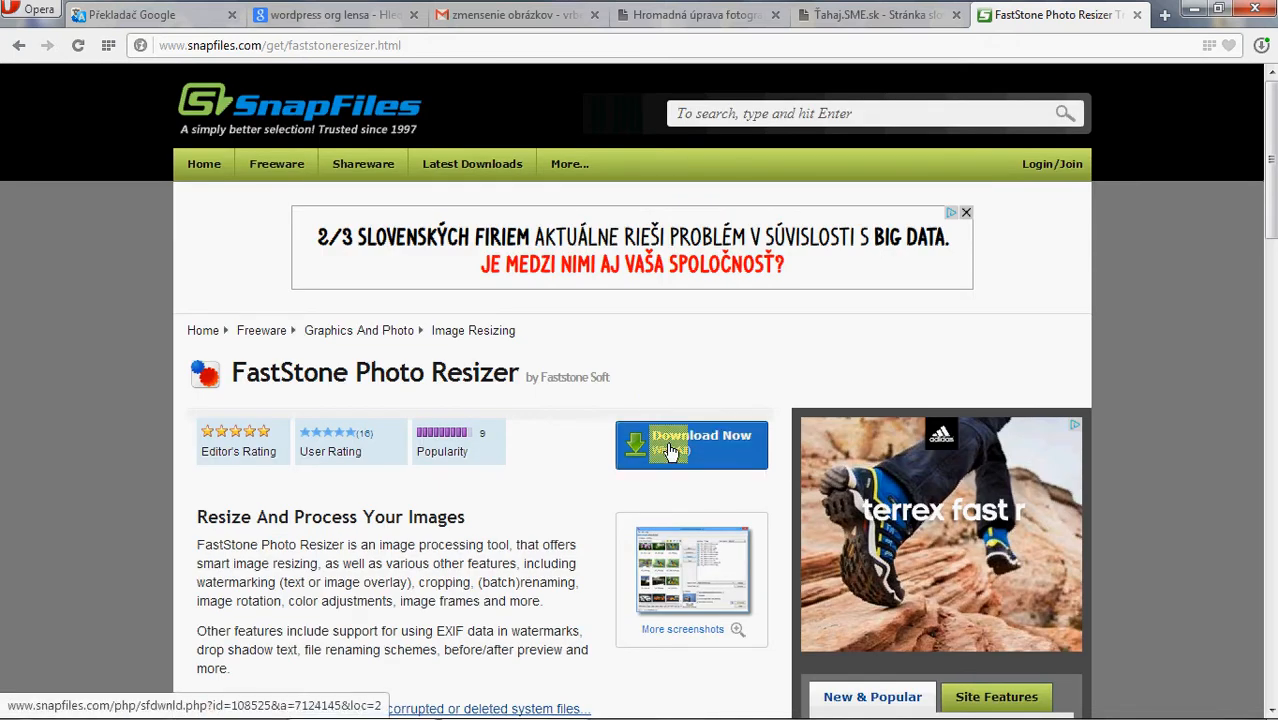
pyautogui.click(670, 450)
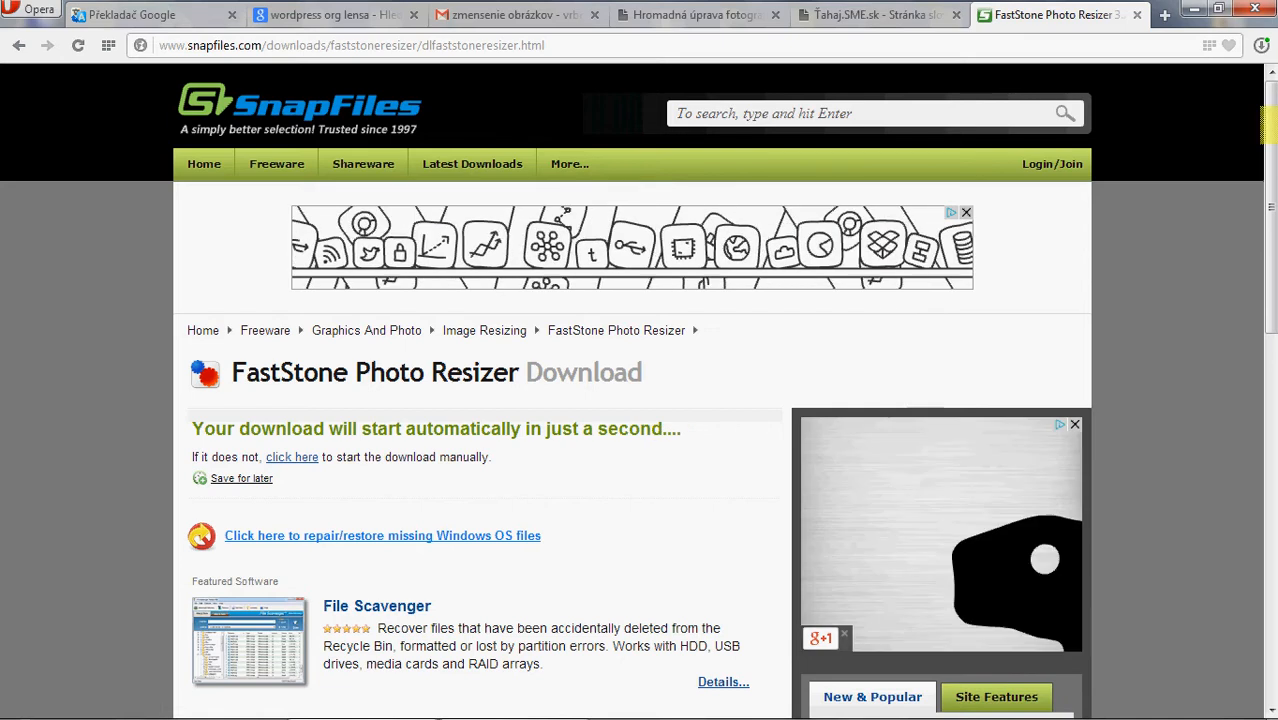
# Check the download's progress and open the downloaded installer FSResizerSetup32 (5).exe.
pyautogui.click(1262, 46)
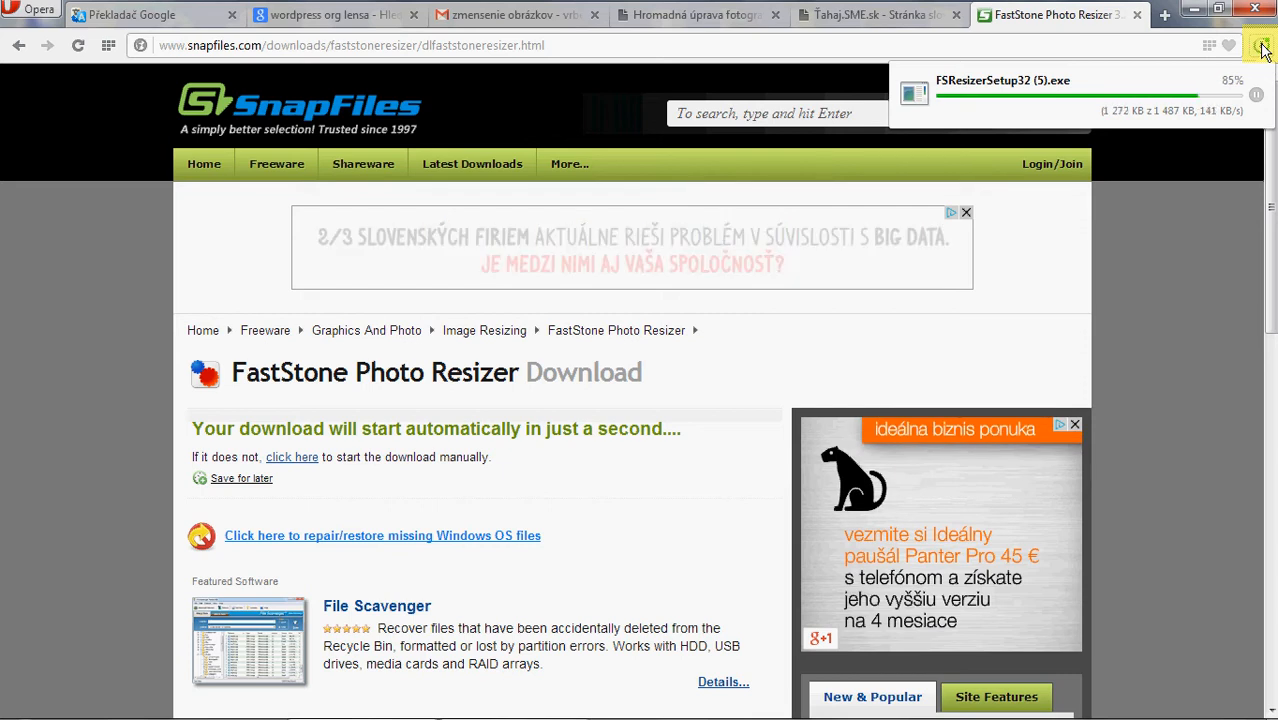
pyautogui.click(914, 93)
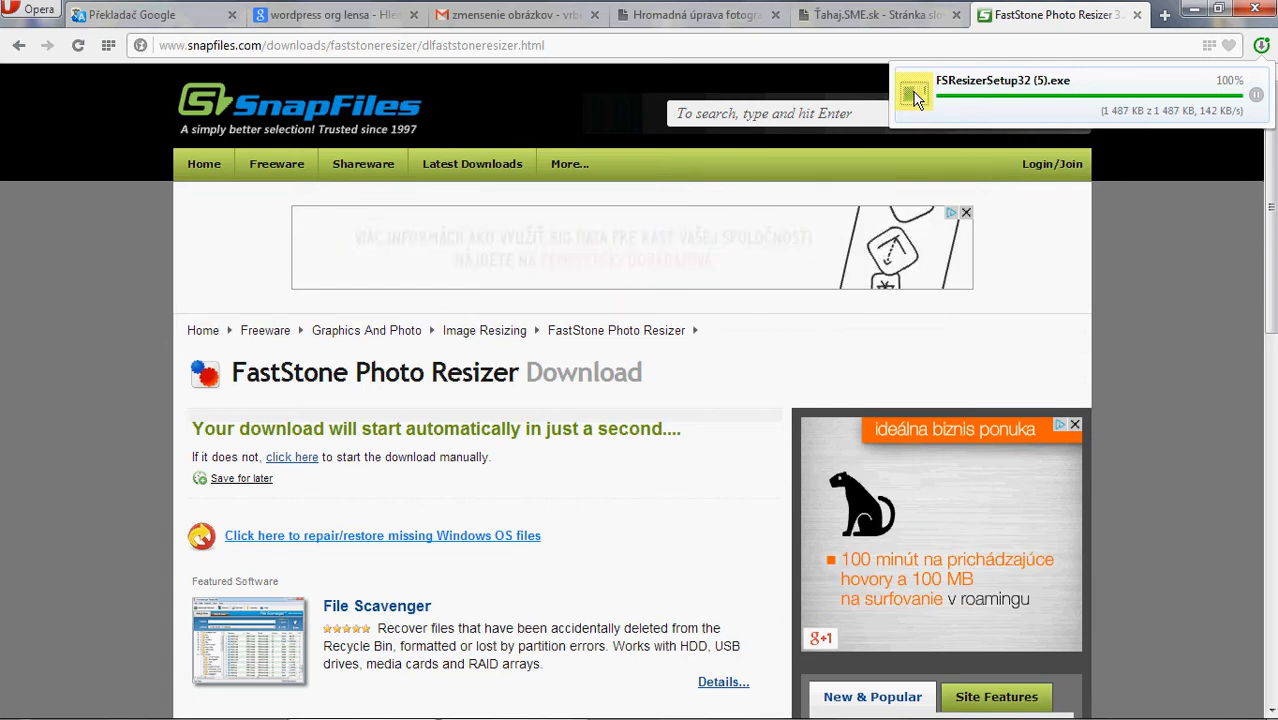
pyautogui.click(916, 96)
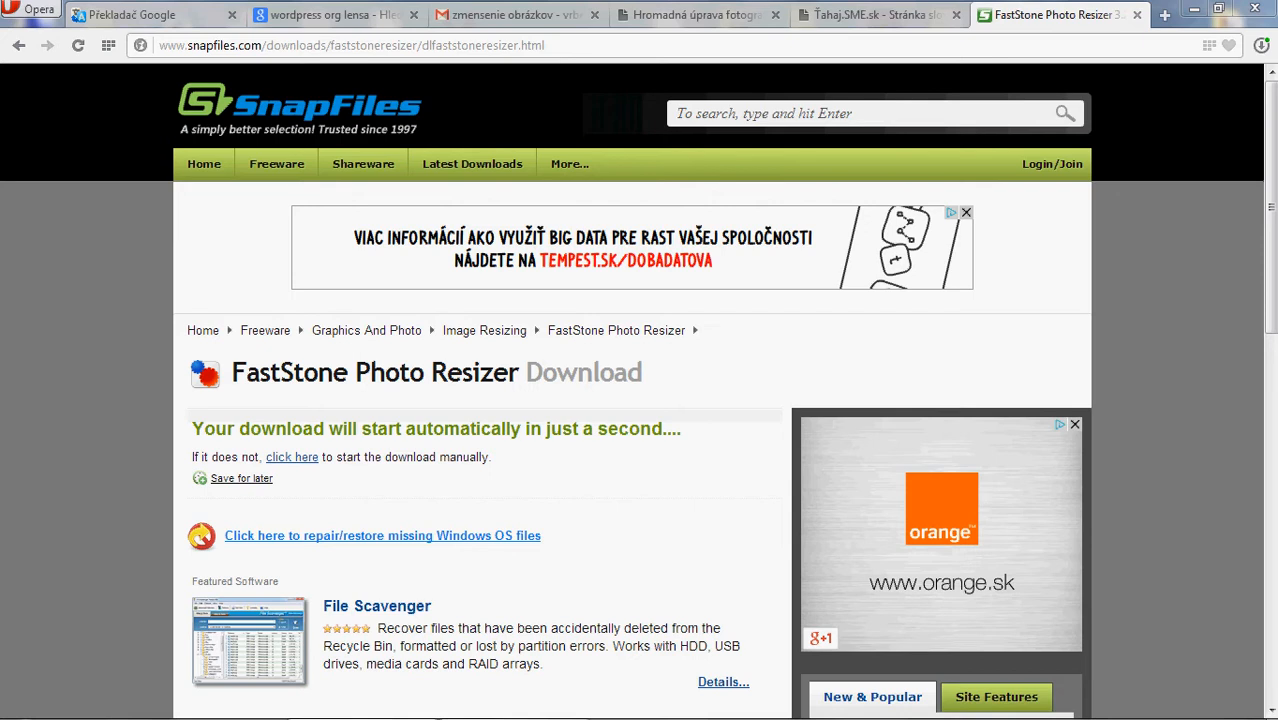
# Launch FastStone Photo Resizer from the desktop and browse through the user's profile on drive C: to the Plocha folder.
pyautogui.click(1193, 10)
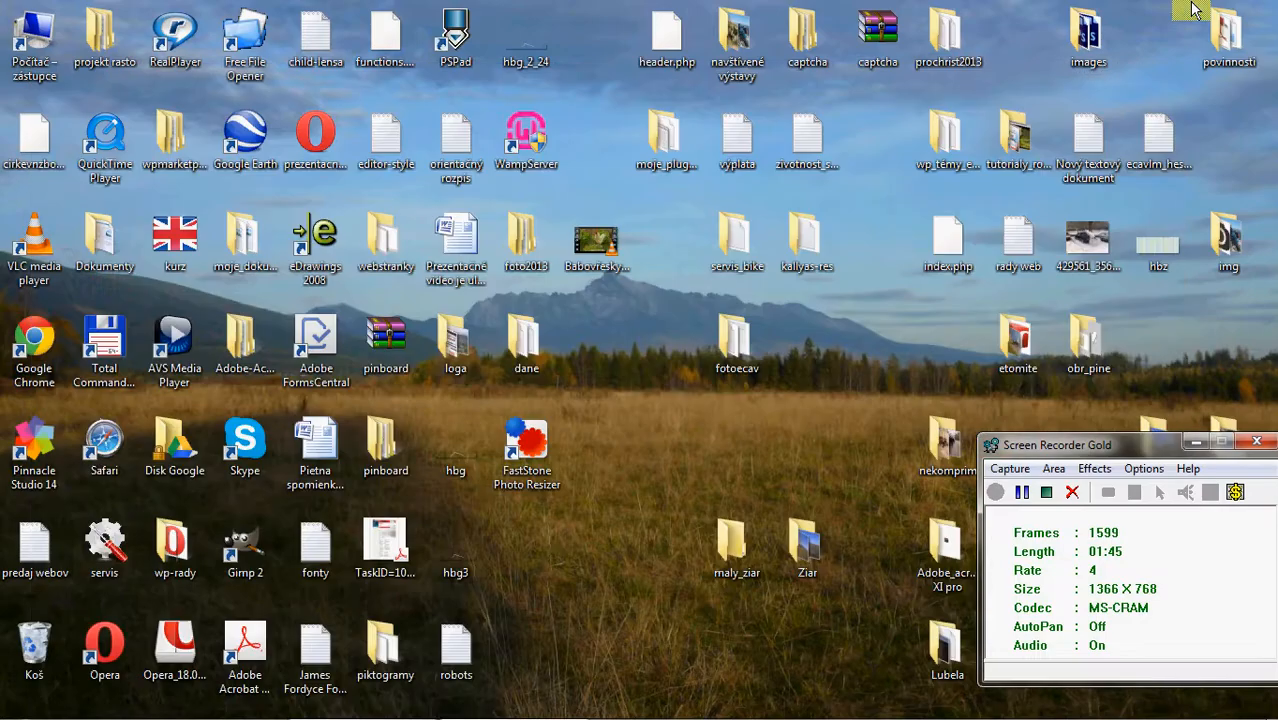
pyautogui.doubleClick(522, 438)
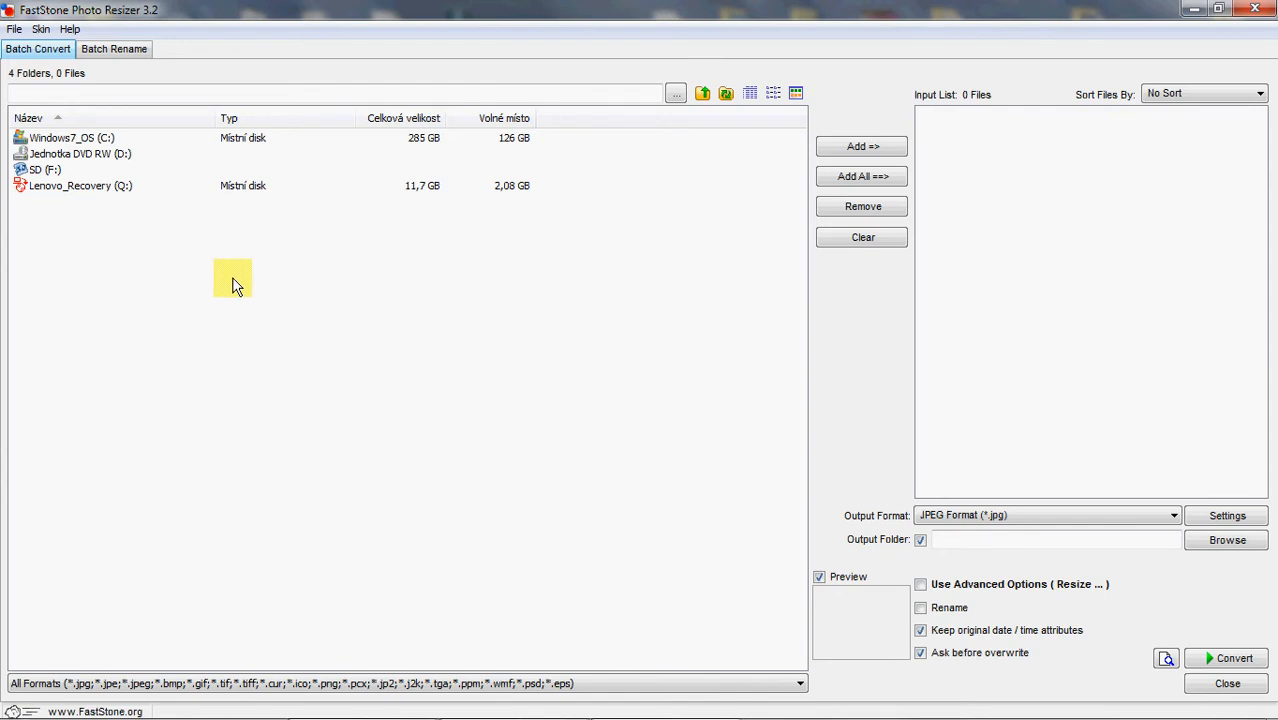
pyautogui.doubleClick(52, 143)
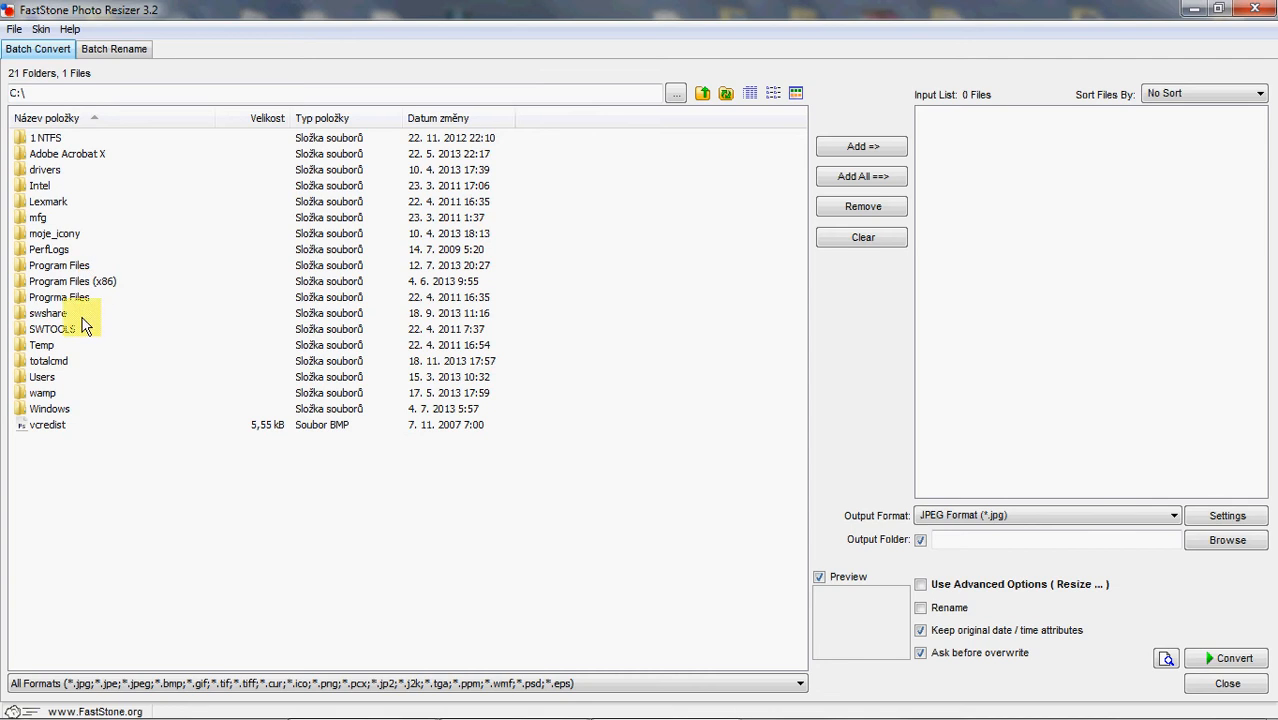
pyautogui.doubleClick(40, 381)
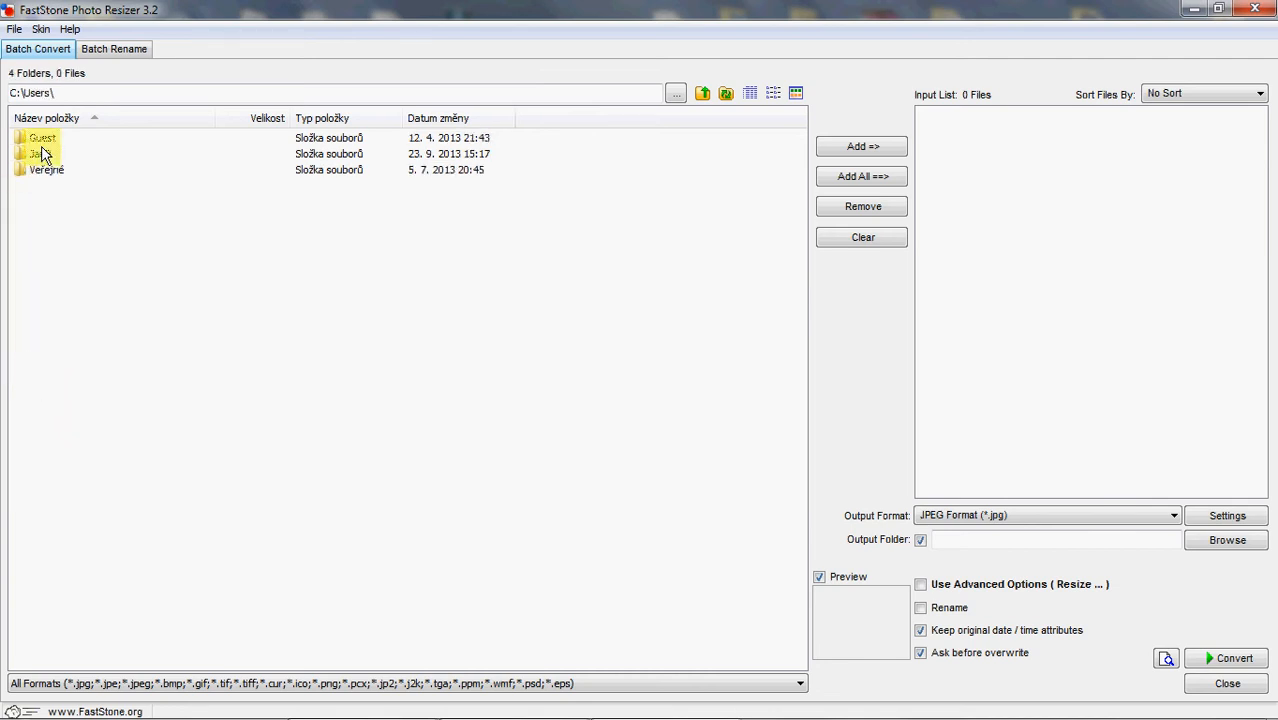
pyautogui.doubleClick(42, 155)
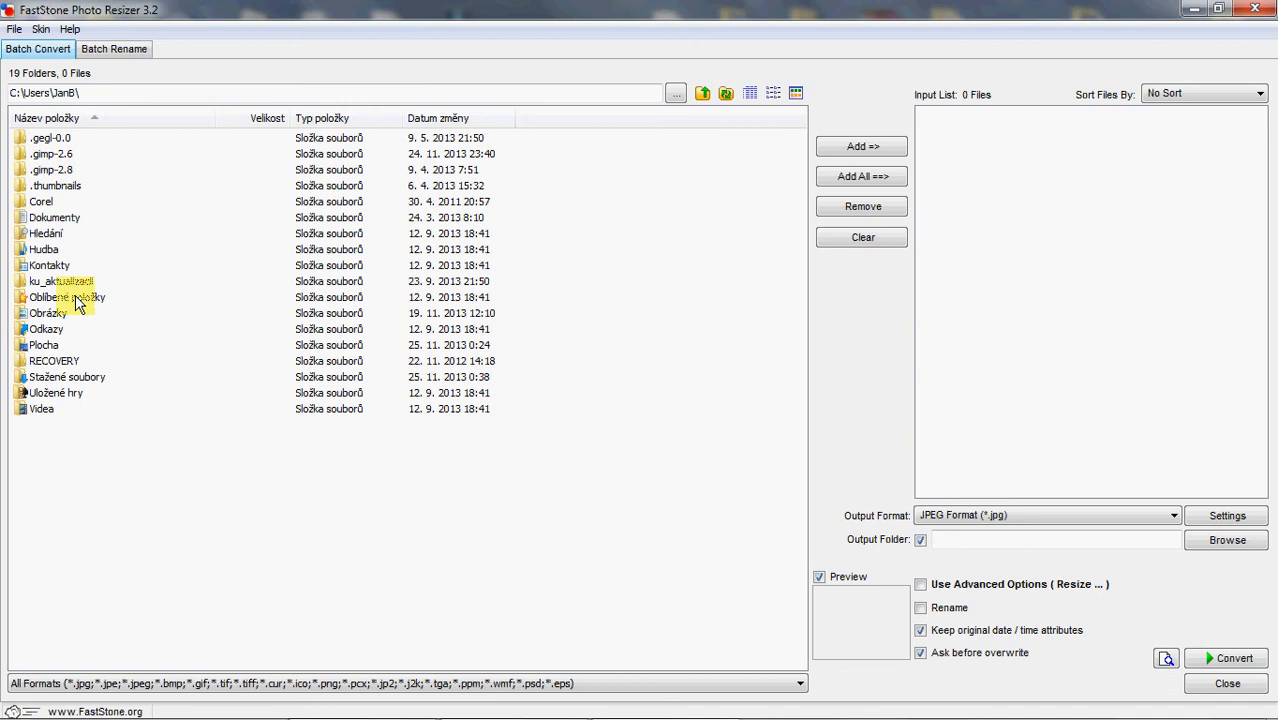
pyautogui.doubleClick(42, 345)
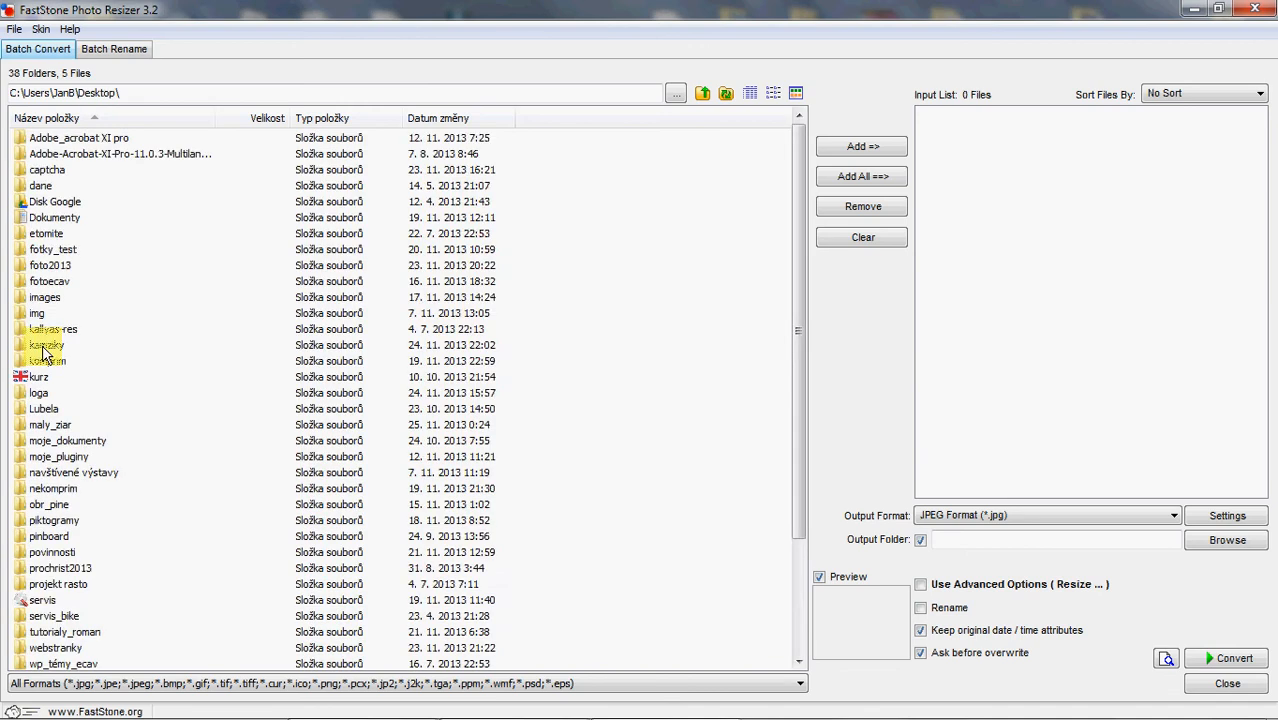
# Inspect the Ziar desktop folder and the file details of Fotografie-0004, and check the contents of the maly_ziar folder.
pyautogui.click(1192, 9)
pyautogui.doubleClick(807, 545)
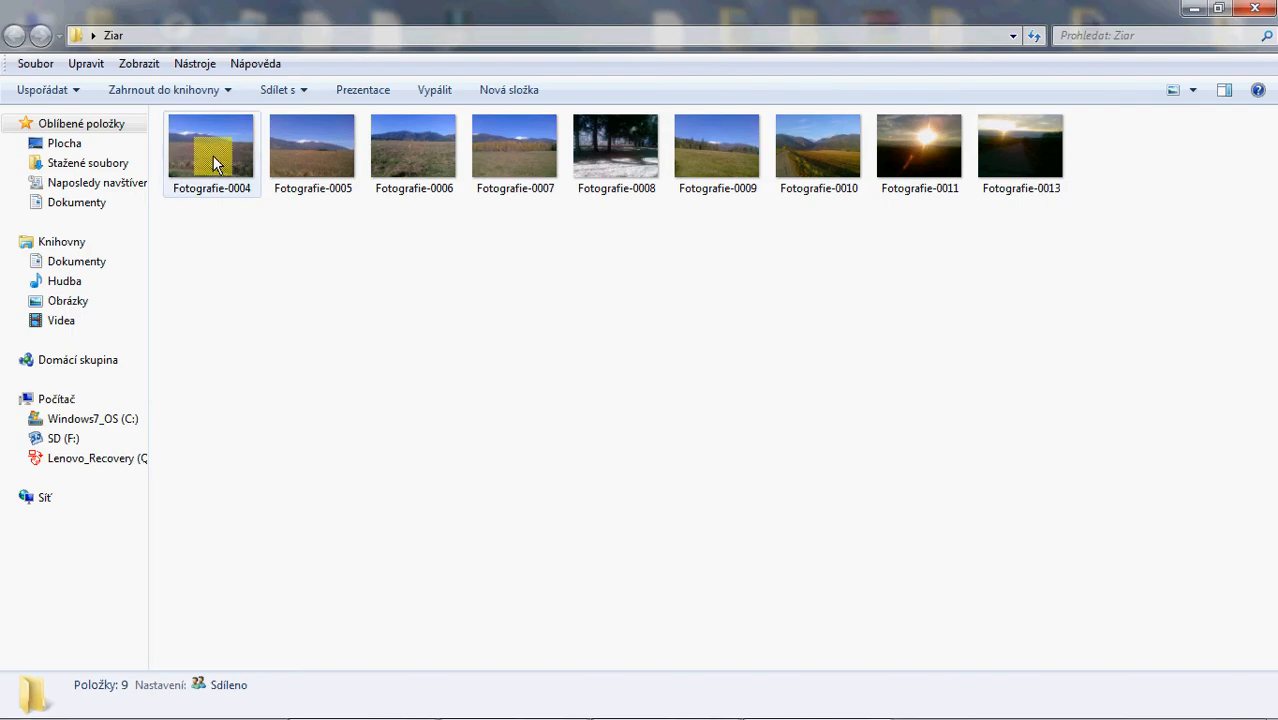
pyautogui.click(213, 157)
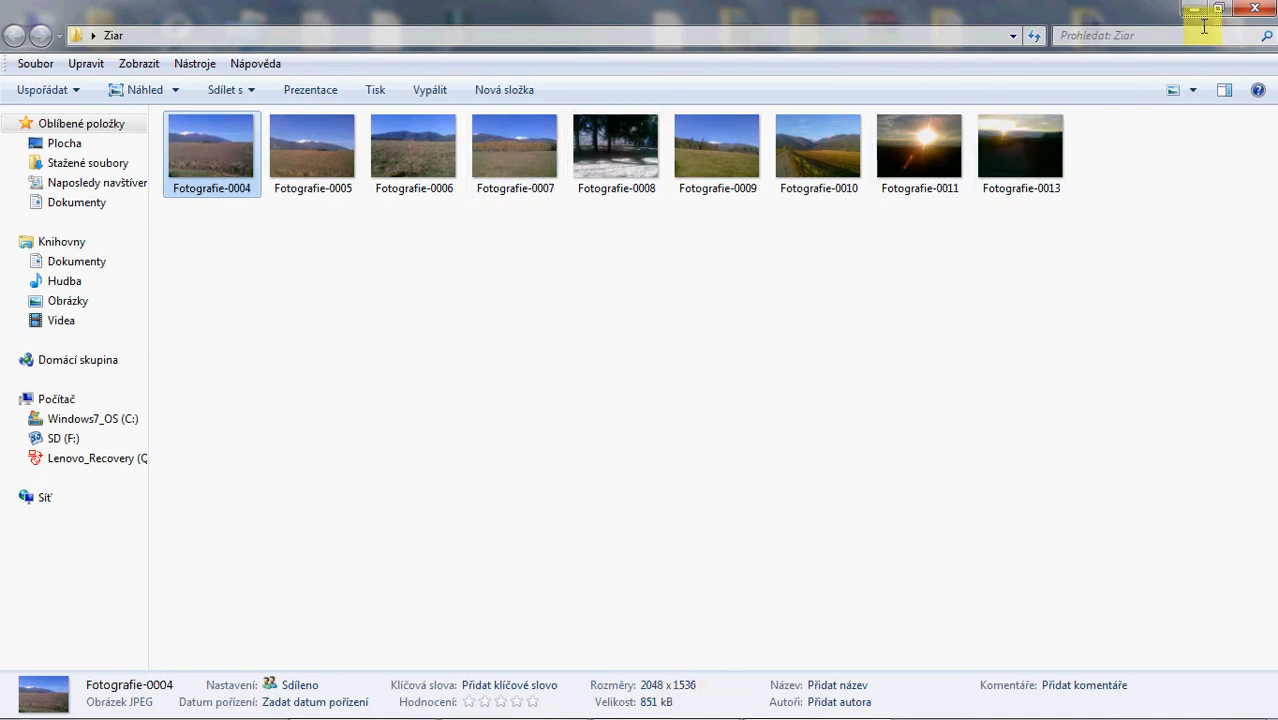
pyautogui.click(1263, 10)
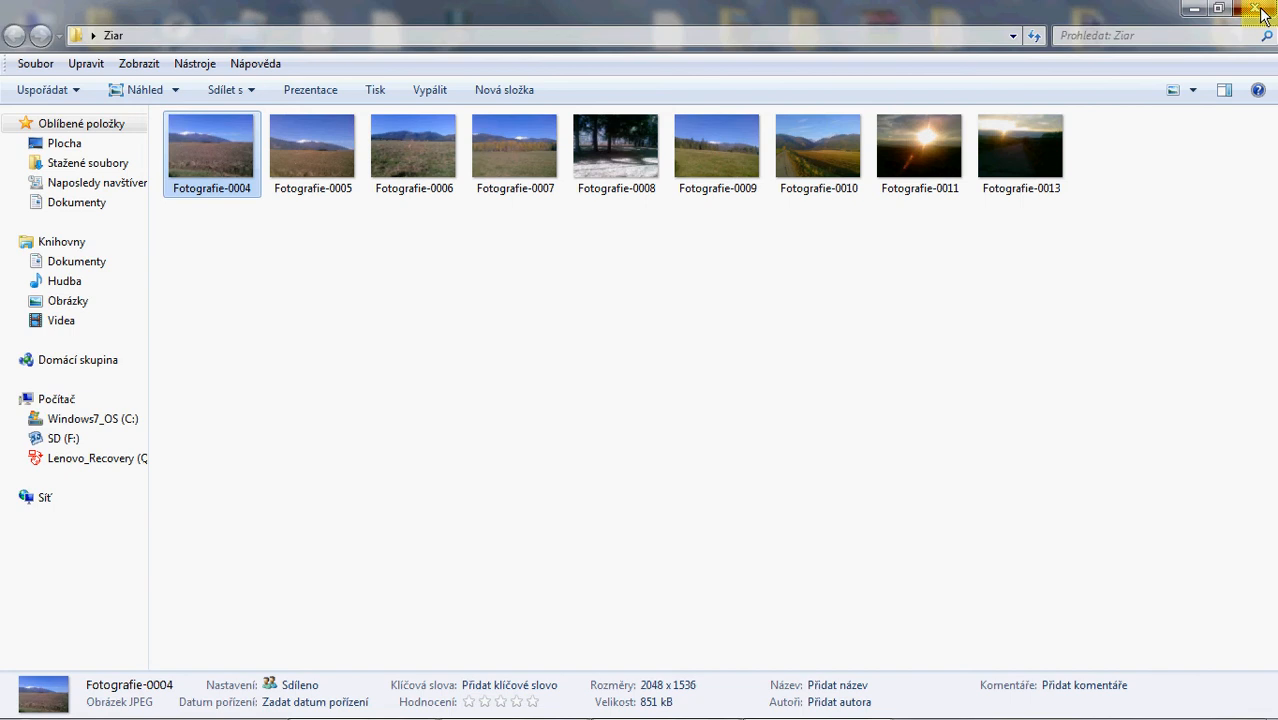
pyautogui.doubleClick(734, 548)
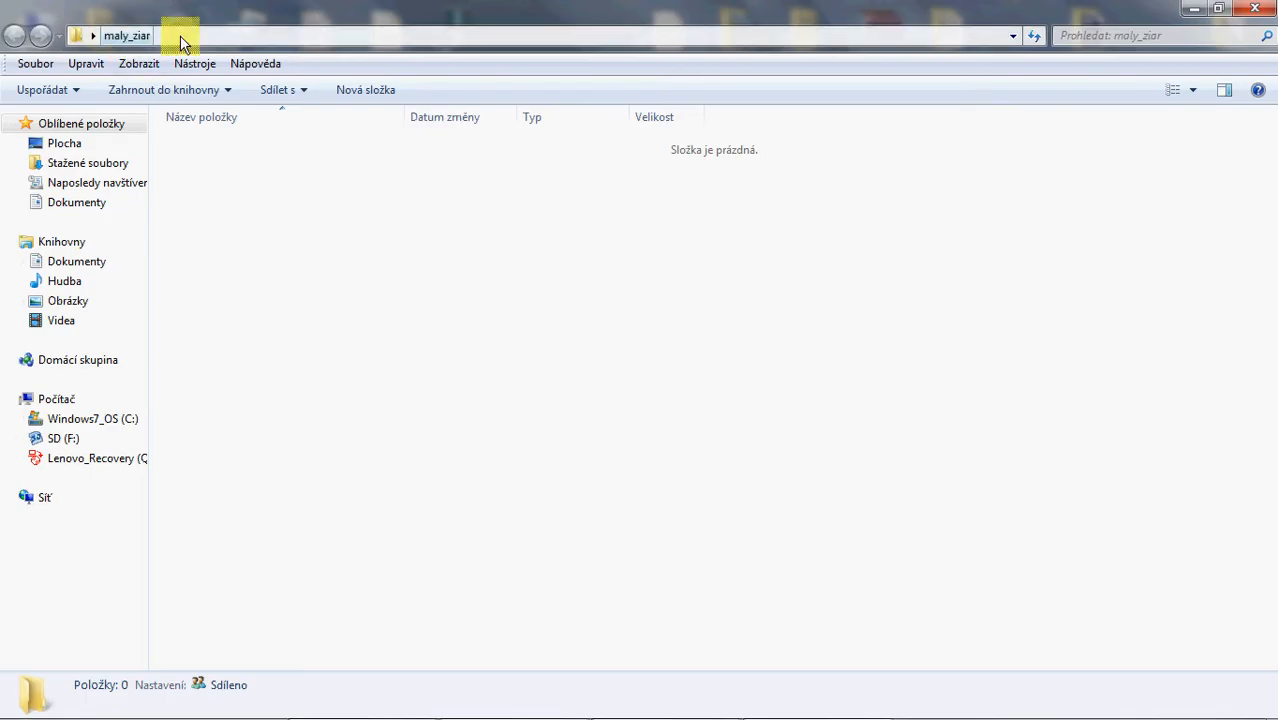
pyautogui.click(1266, 8)
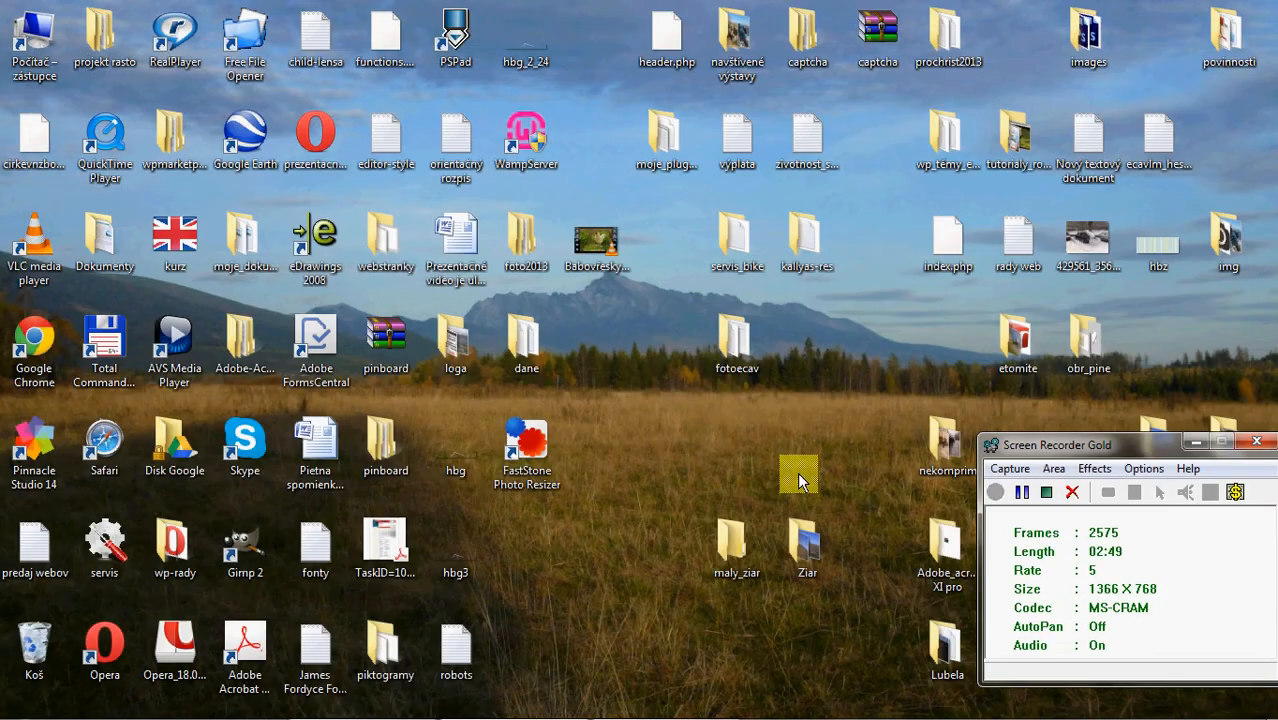
# Return to FastStone Photo Resizer, open the Ziar folder and add all its photos to the input list.
pyautogui.moveTo(462, 717)
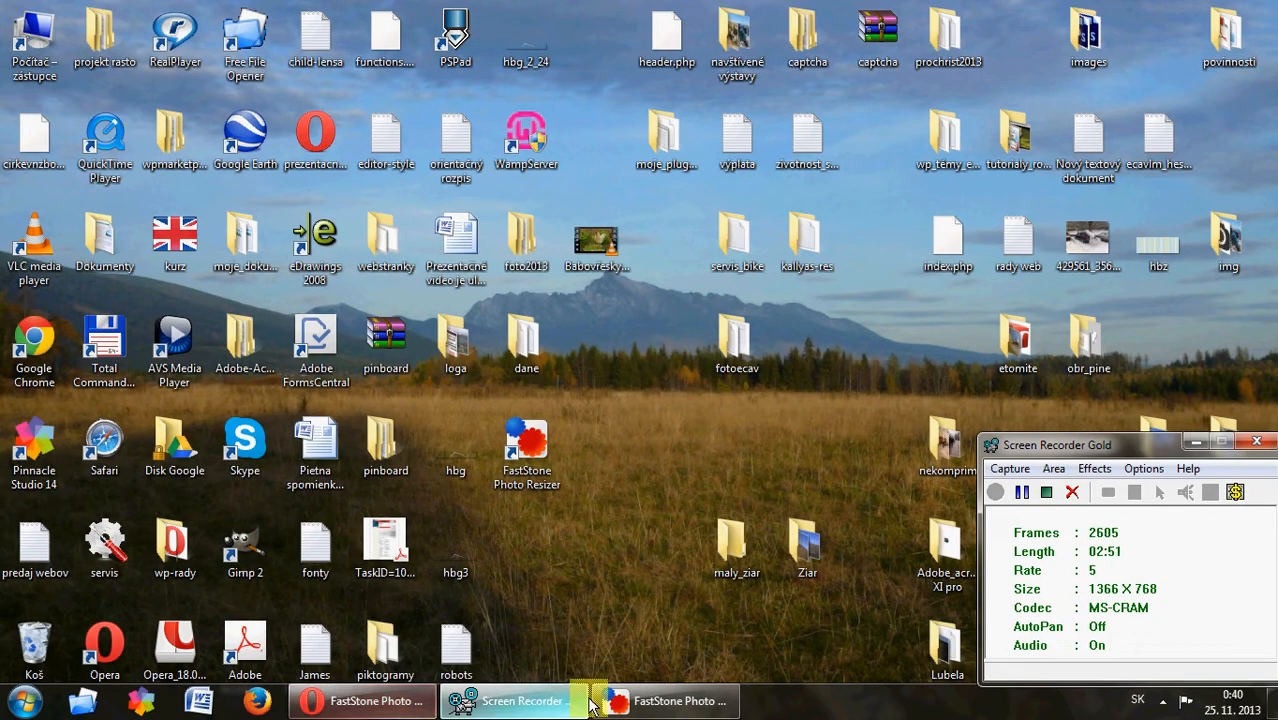
pyautogui.click(664, 703)
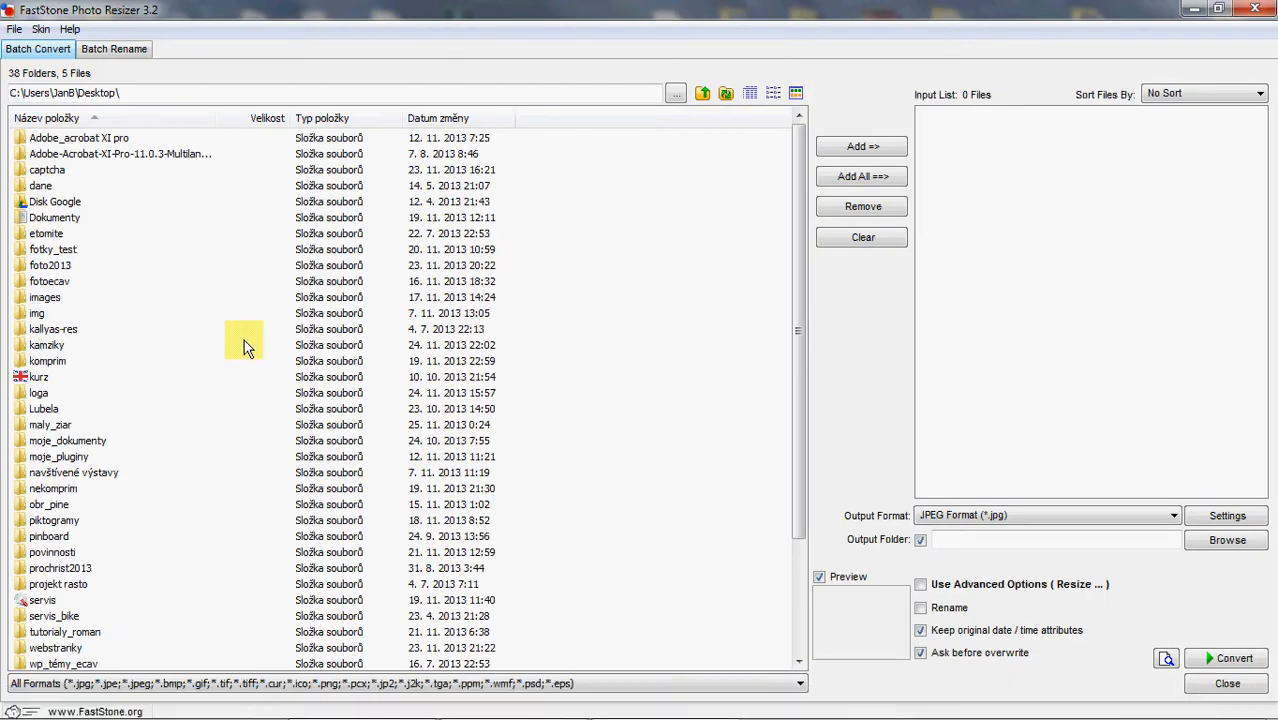
pyautogui.moveTo(808, 338); pyautogui.dragTo(776, 445)
pyautogui.doubleClick(48, 586)
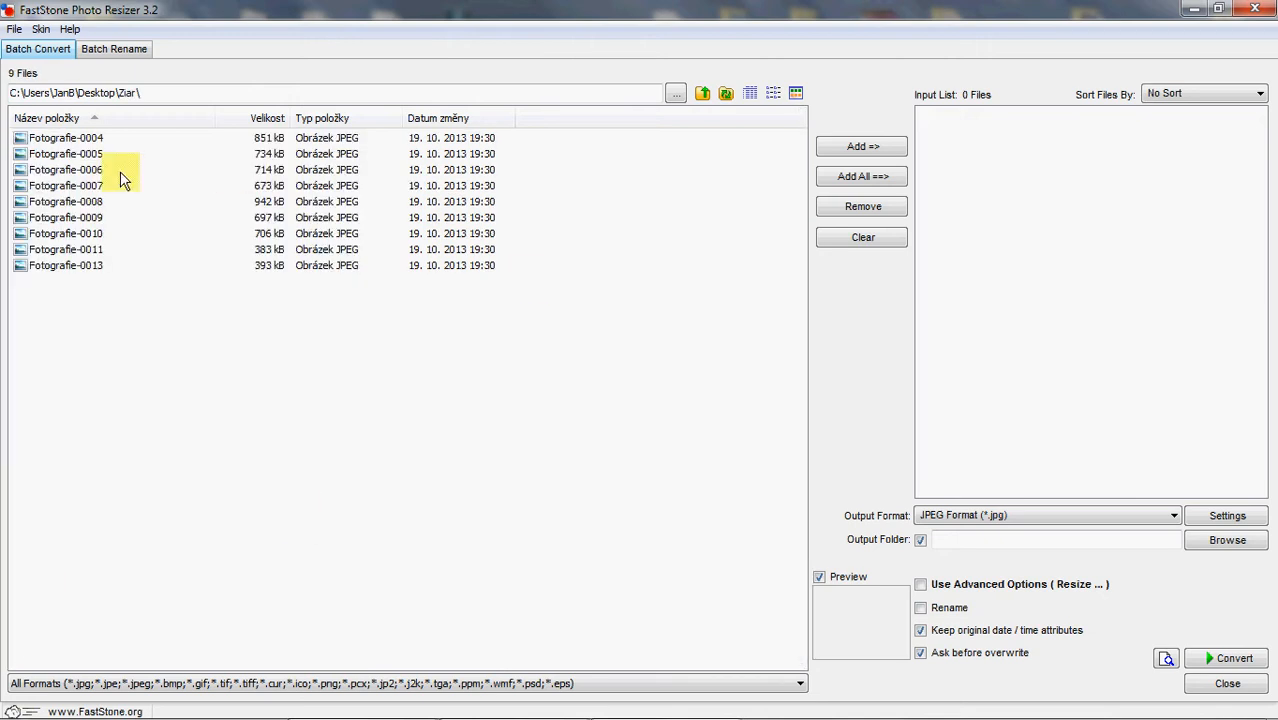
pyautogui.click(856, 180)
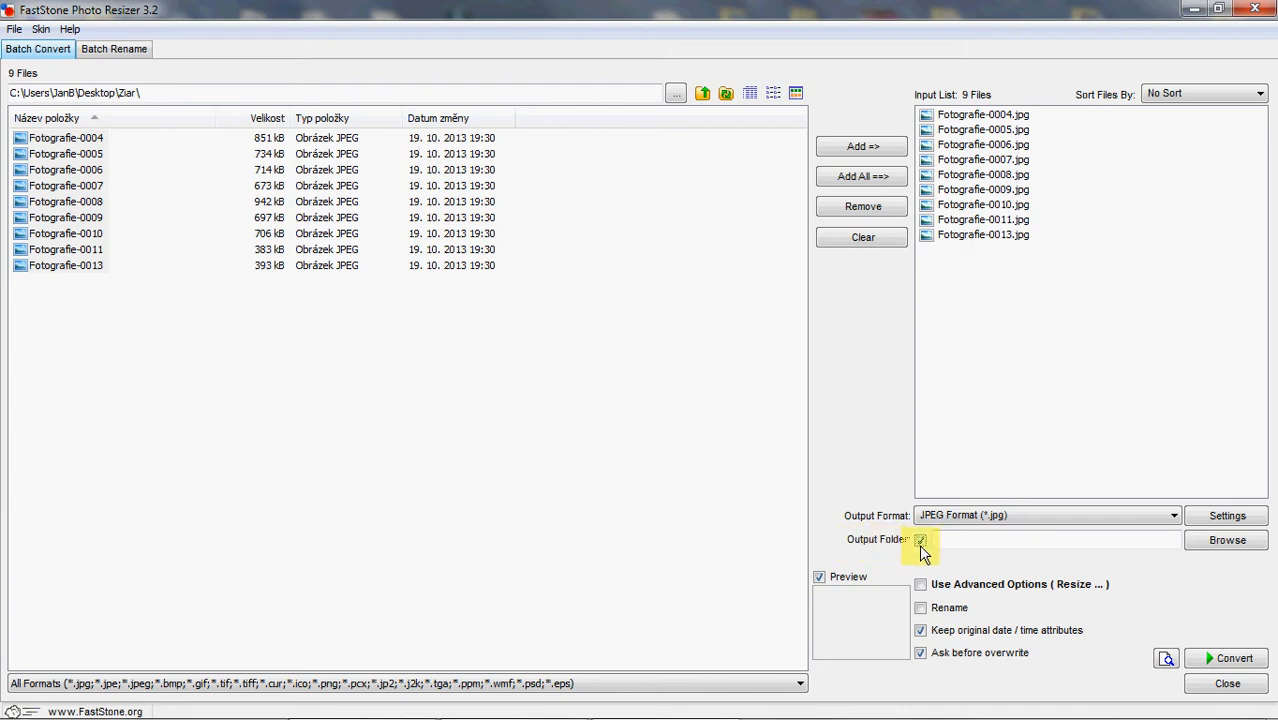
# Set the output folder for the converted photos to maly_ziar on the desktop.
pyautogui.click(1219, 547)
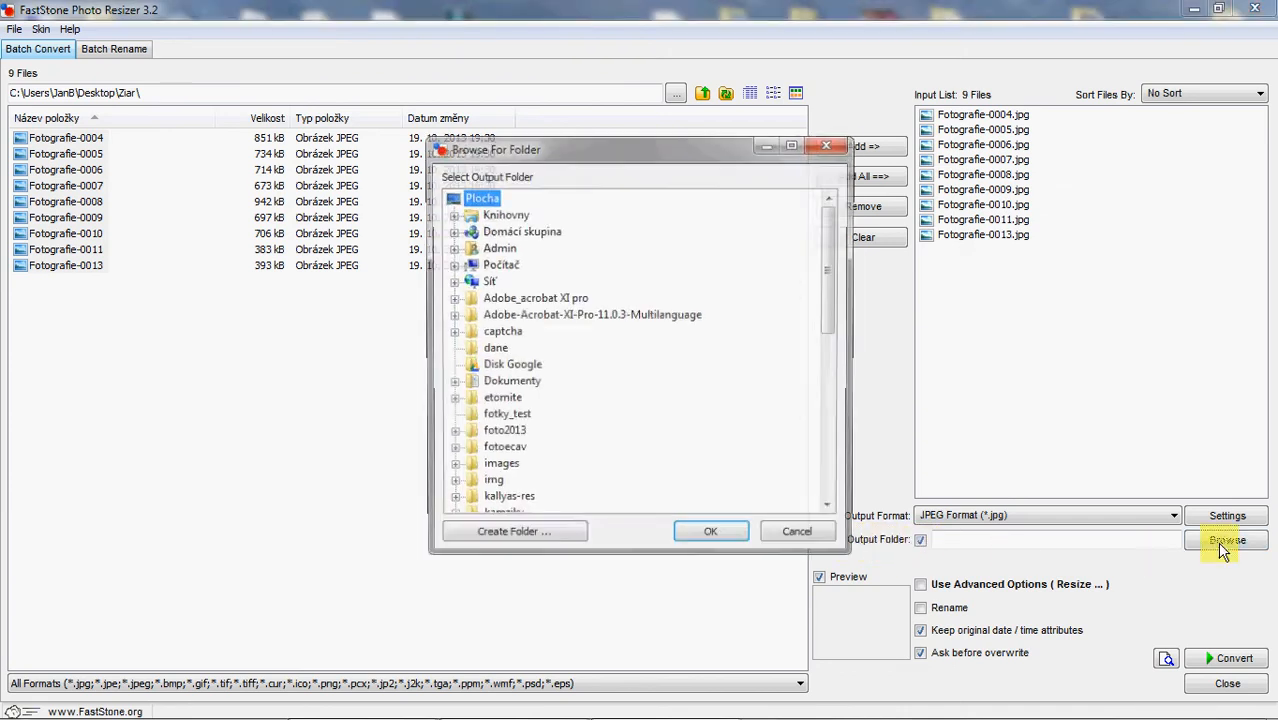
pyautogui.moveTo(834, 252); pyautogui.dragTo(843, 355)
pyautogui.click(504, 348)
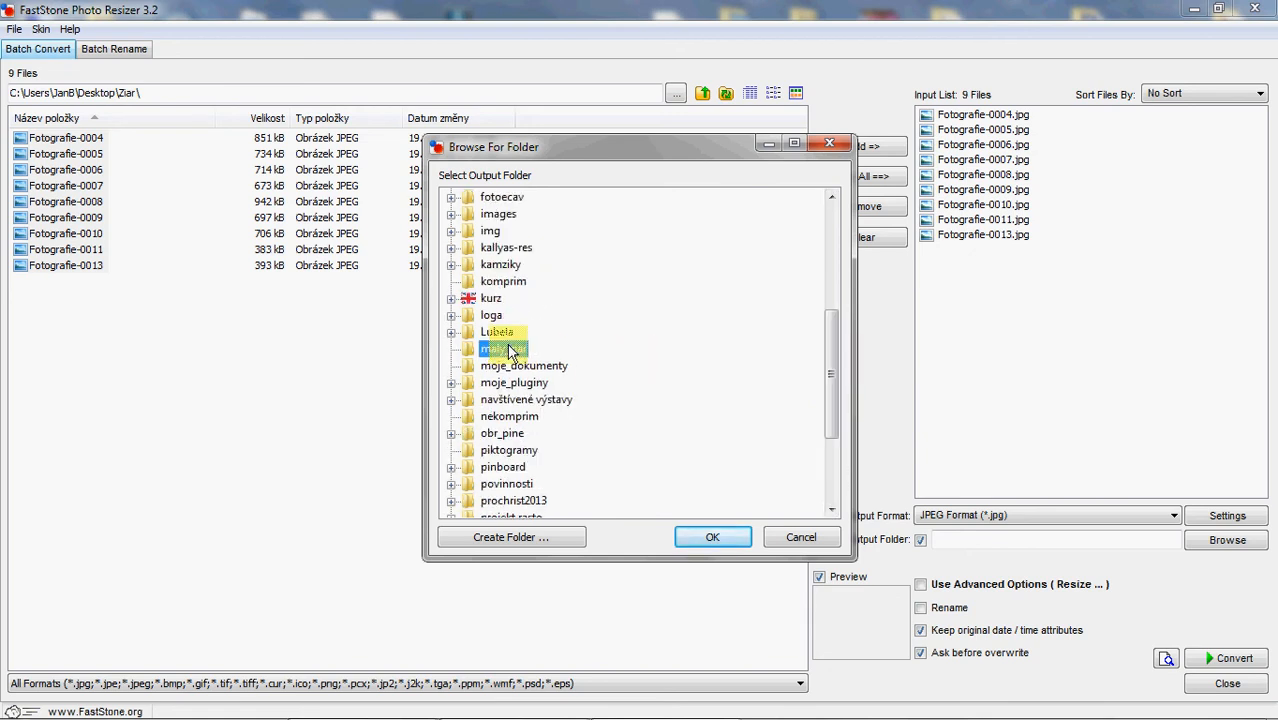
pyautogui.click(724, 539)
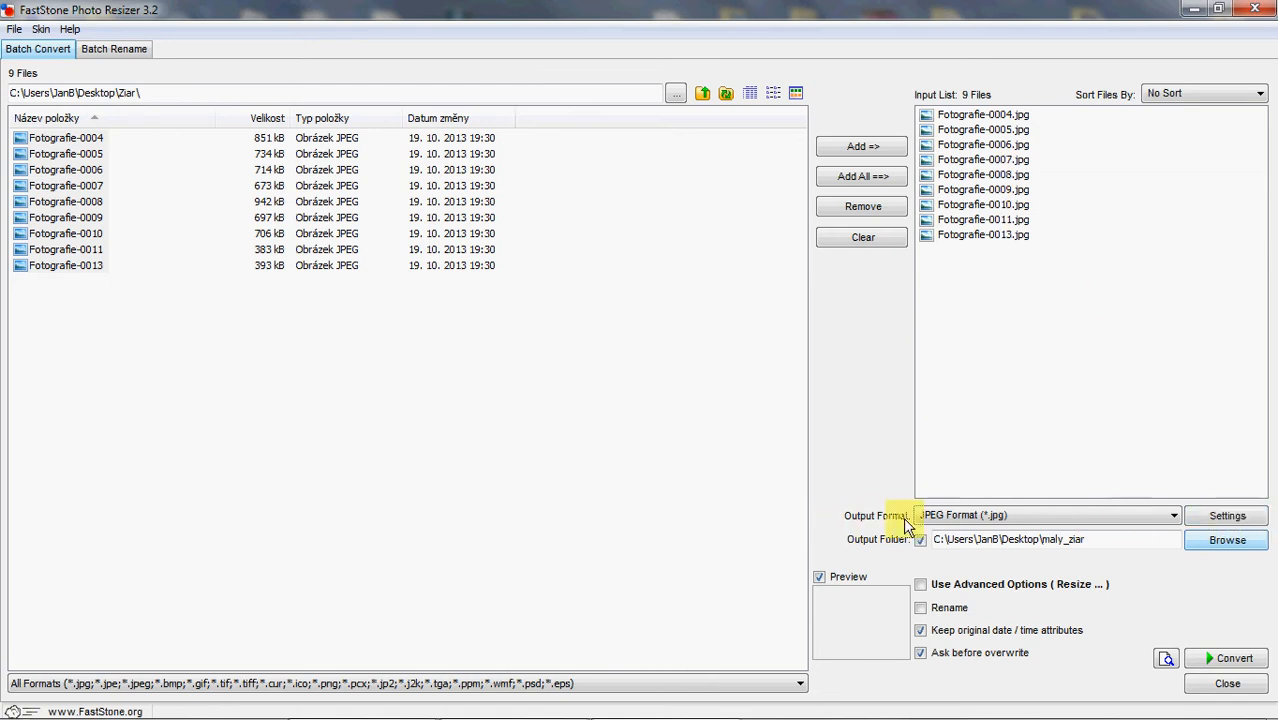
# Go through the JPEG output options and accept them with quality 55, no photometric change, Medium color subsampling and Progressive enabled.
pyautogui.click(1226, 519)
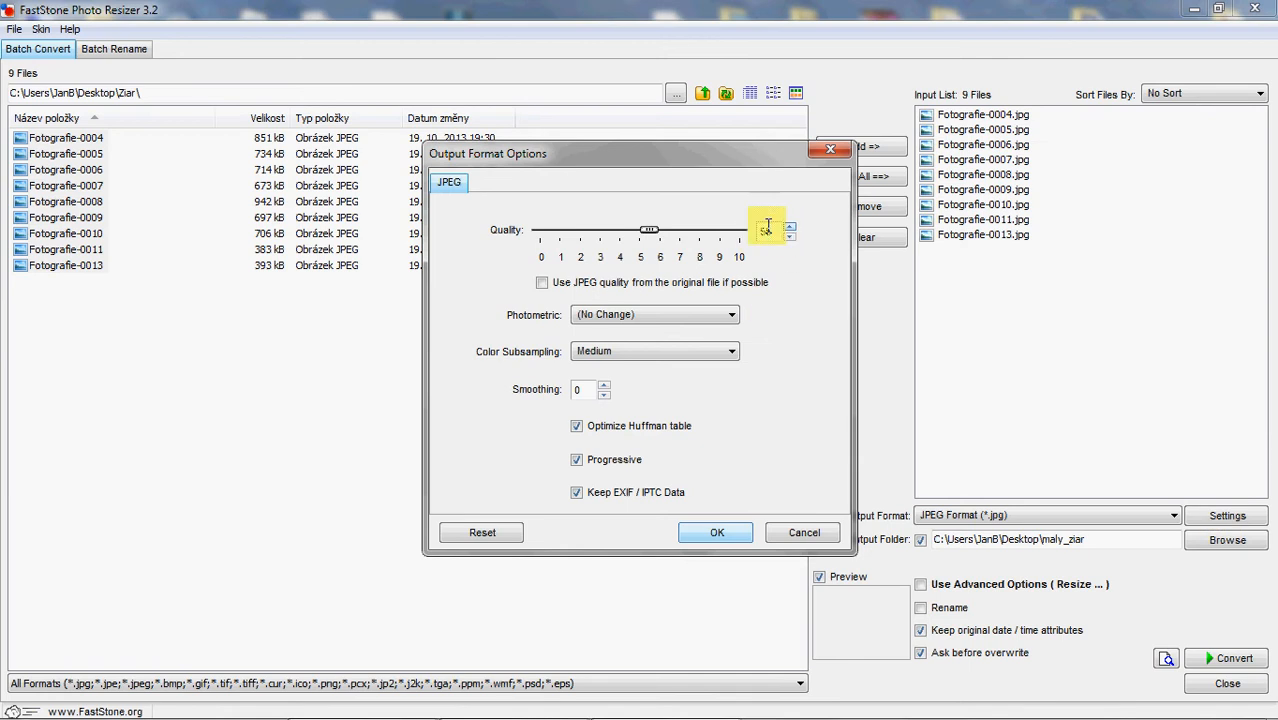
pyautogui.moveTo(649, 230)
pyautogui.mouseDown()
pyautogui.moveTo(676, 237)
pyautogui.moveTo(650, 236)
pyautogui.mouseUp()
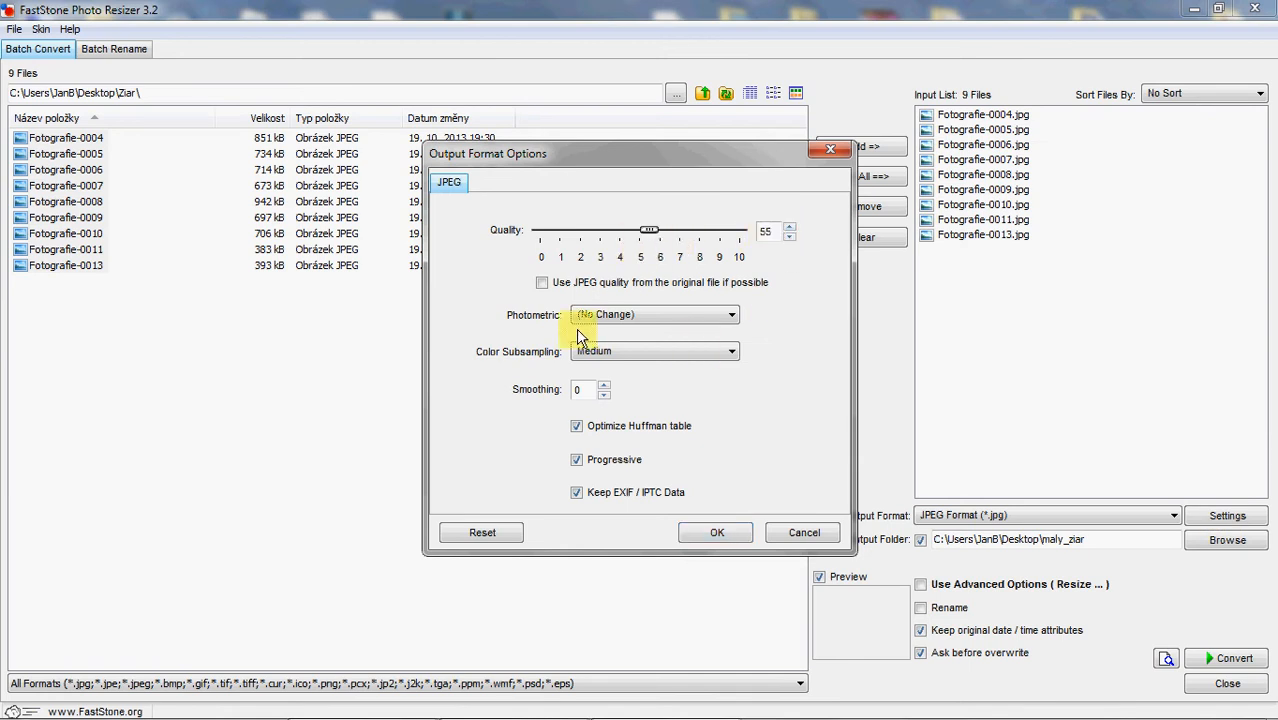
pyautogui.click(727, 316)
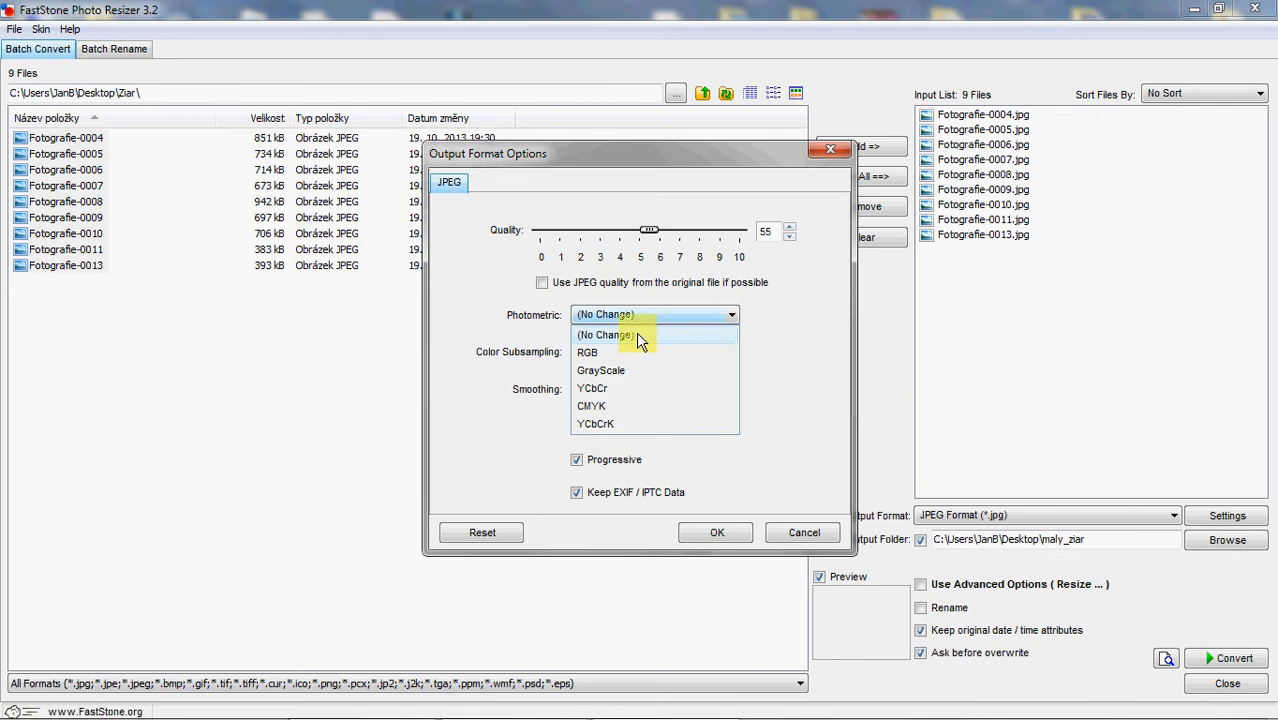
pyautogui.click(733, 315)
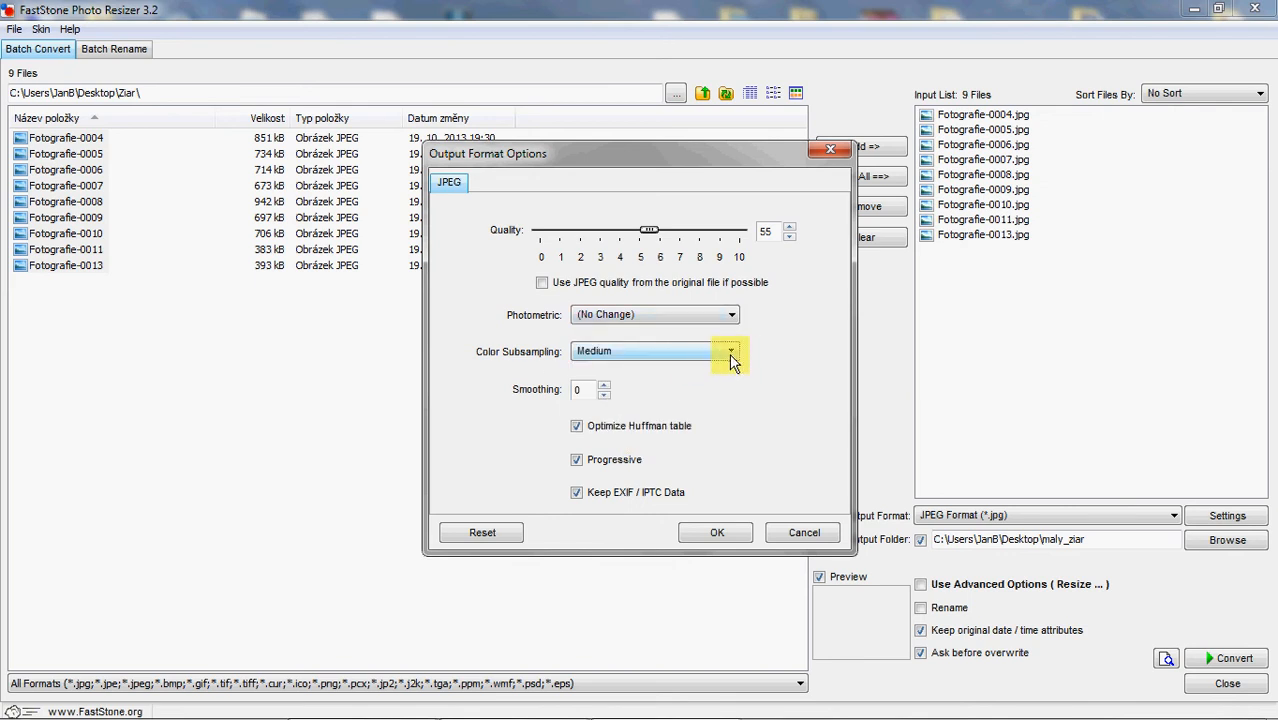
pyautogui.click(731, 355)
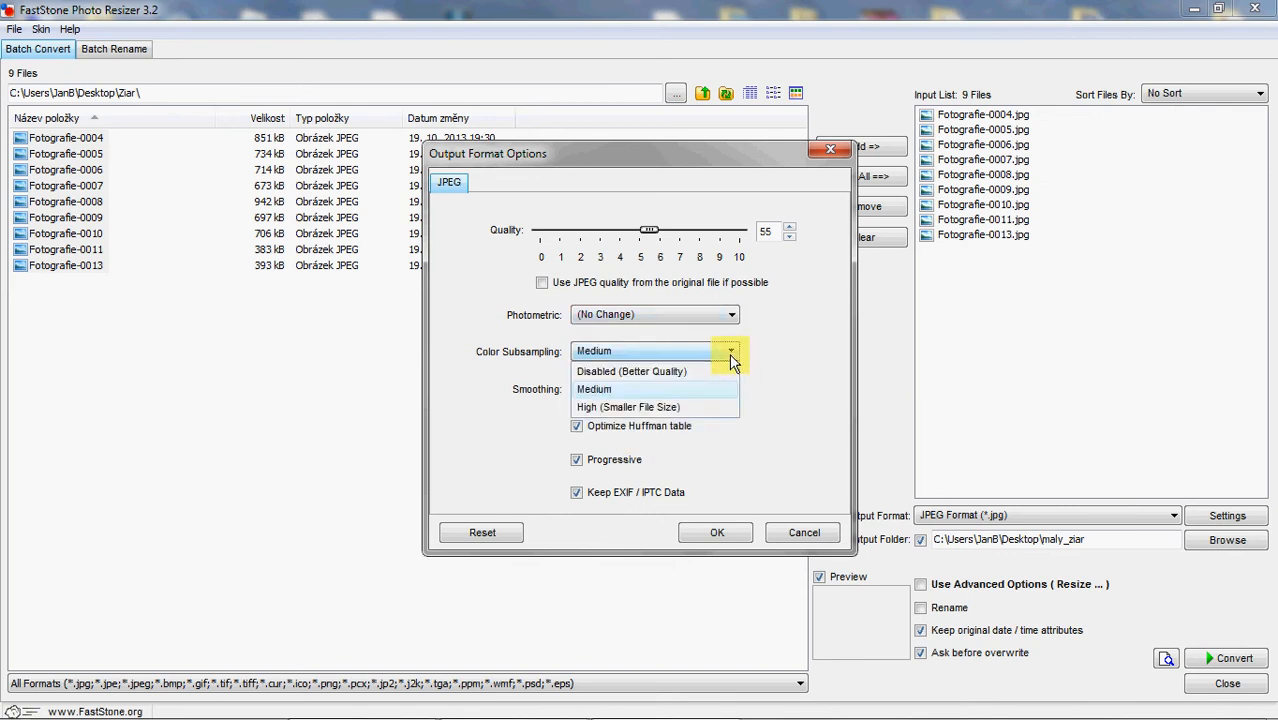
pyautogui.click(676, 394)
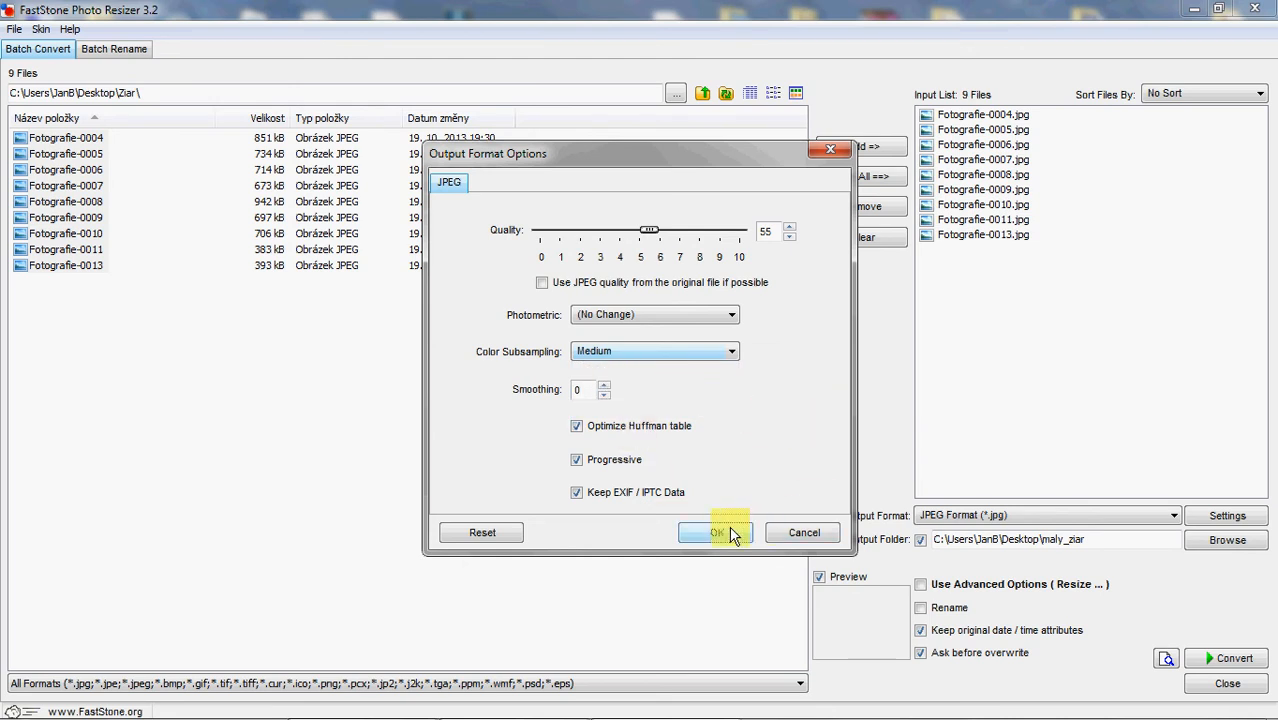
pyautogui.click(577, 461)
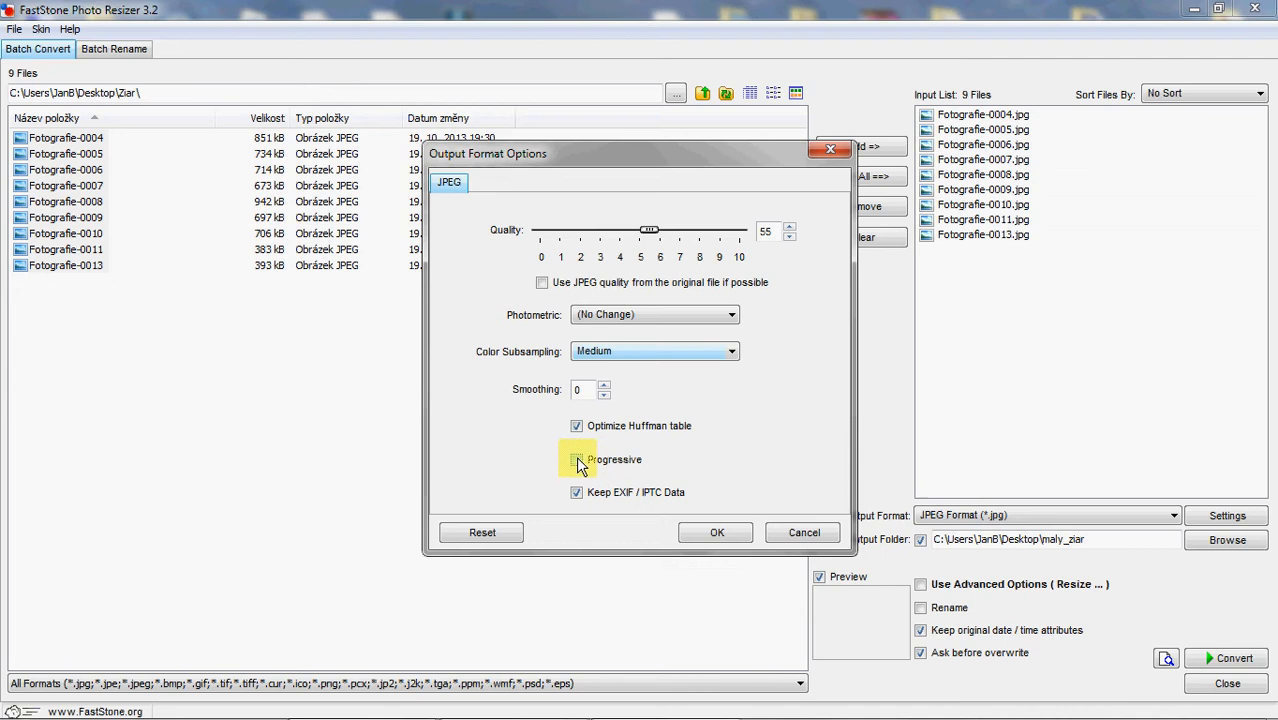
pyautogui.click(577, 461)
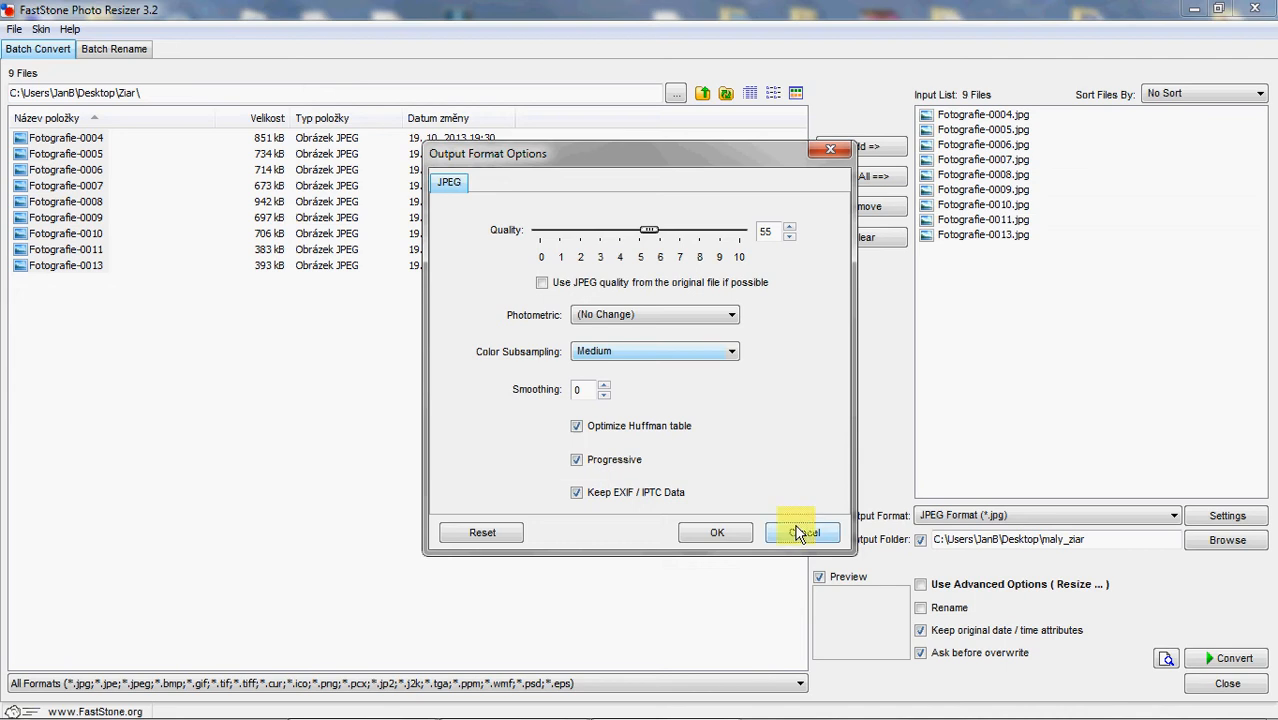
pyautogui.click(715, 534)
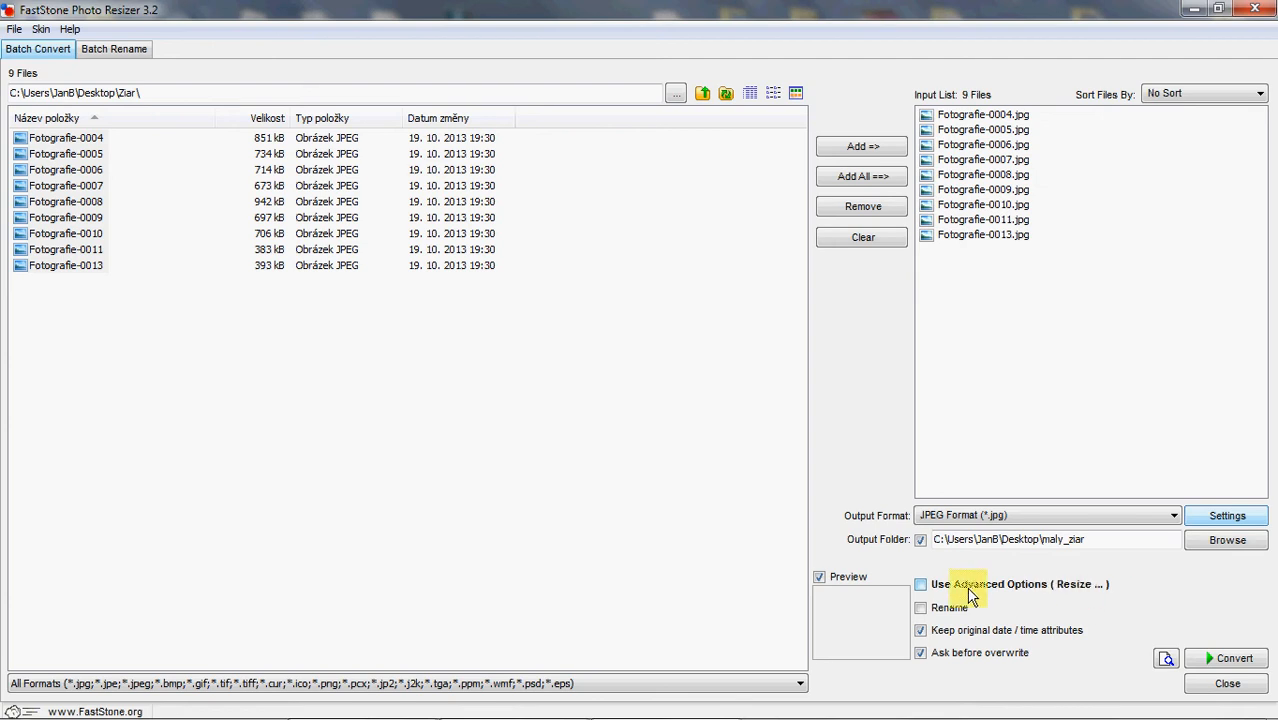
# Enable the advanced options and, after trying 200 x 150 and 400 x 300, set the resize to the standard size 800 x 600.
pyautogui.click(920, 585)
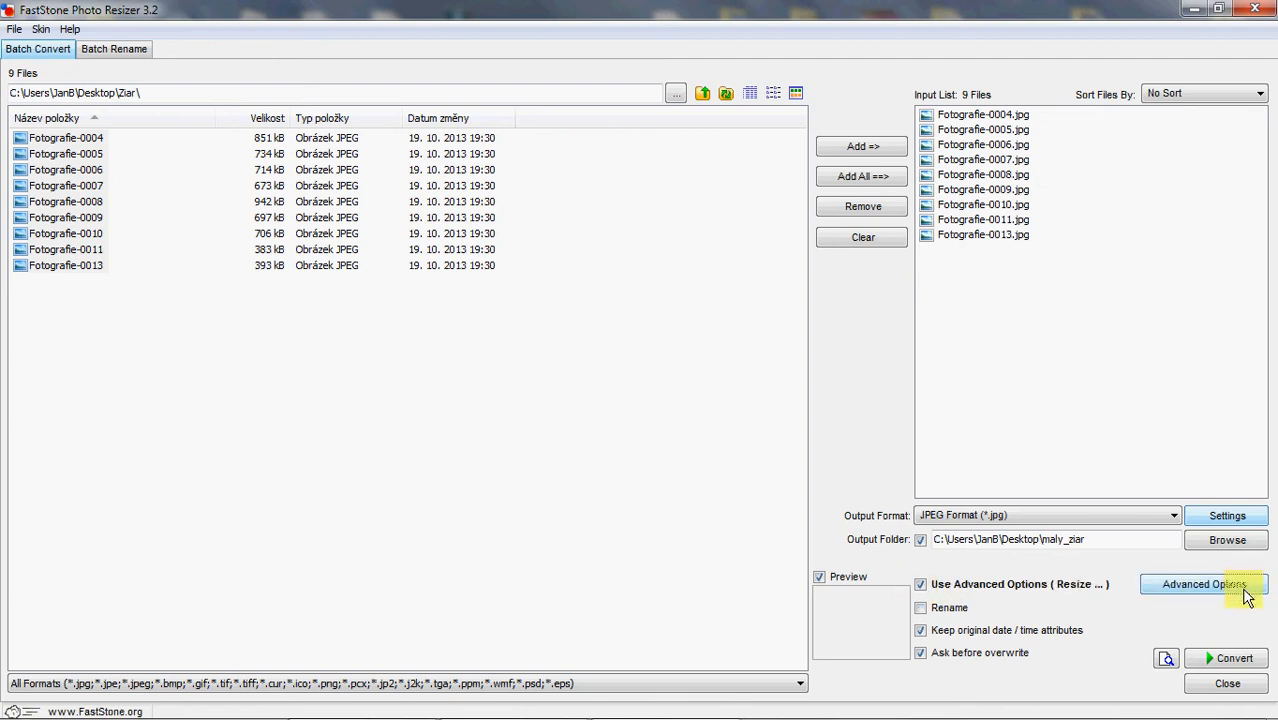
pyautogui.click(1245, 588)
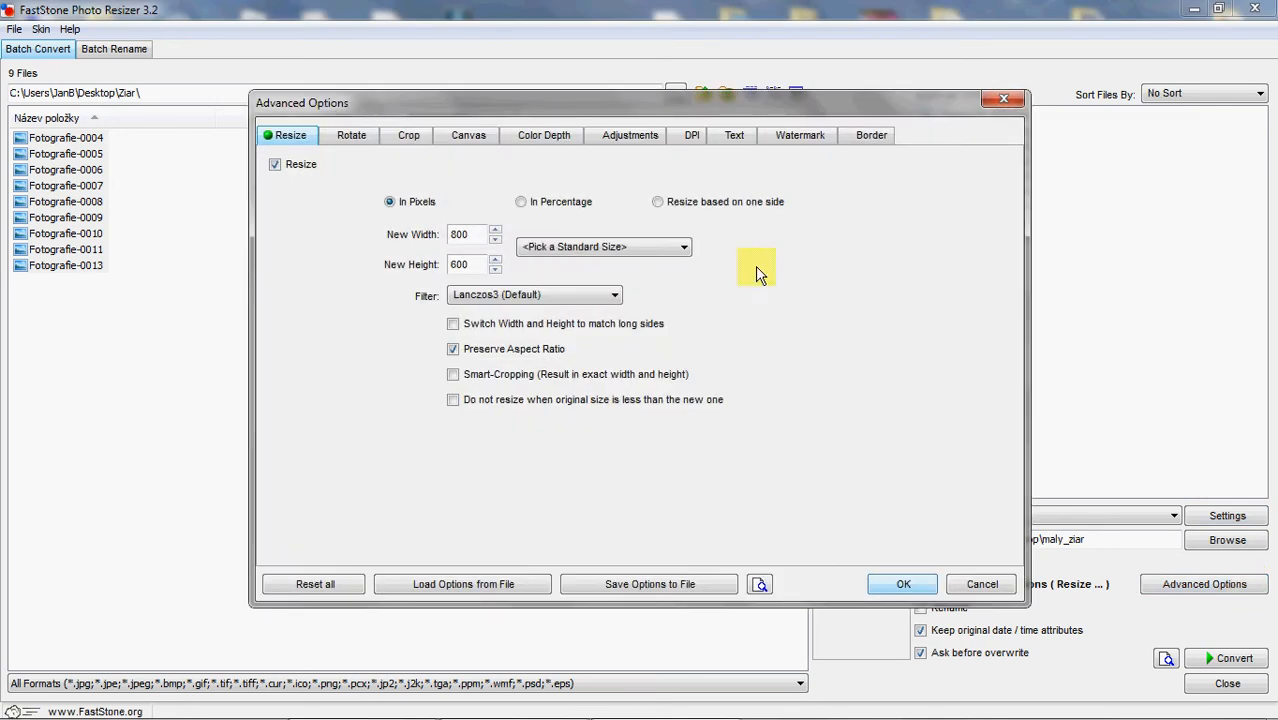
pyautogui.click(684, 247)
pyautogui.click(645, 321)
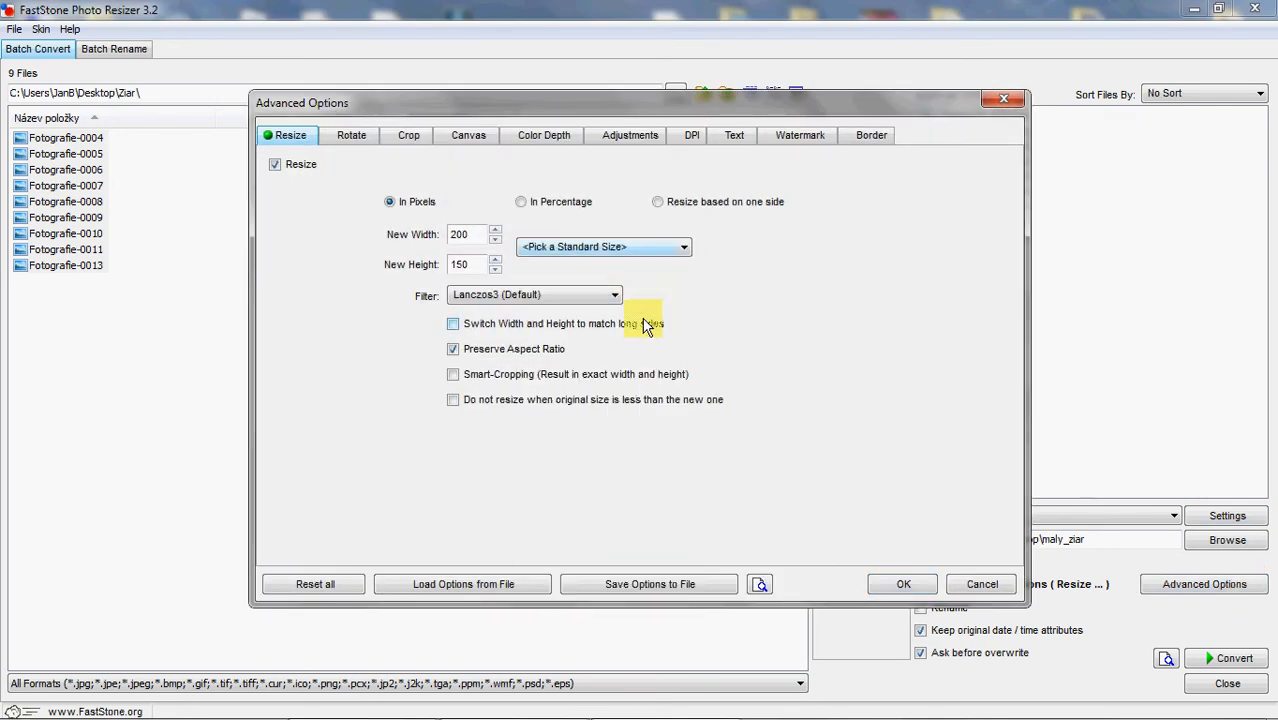
pyautogui.click(682, 248)
pyautogui.click(612, 357)
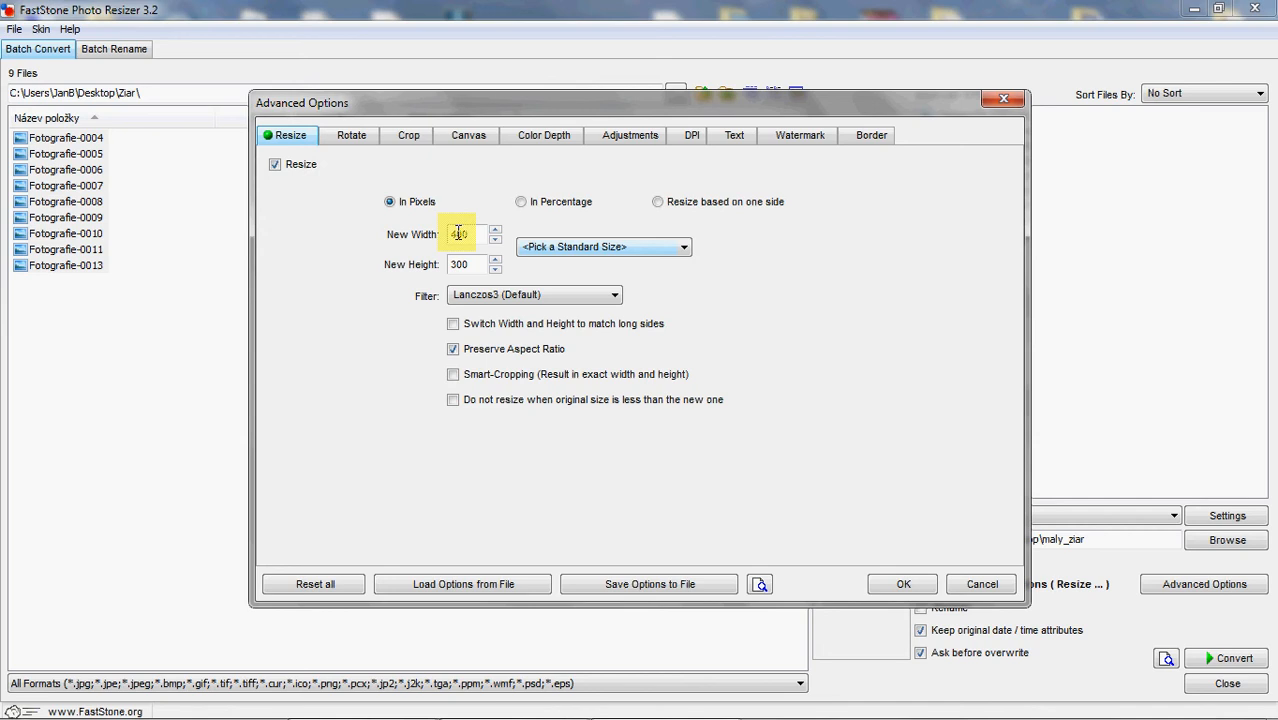
pyautogui.click(683, 247)
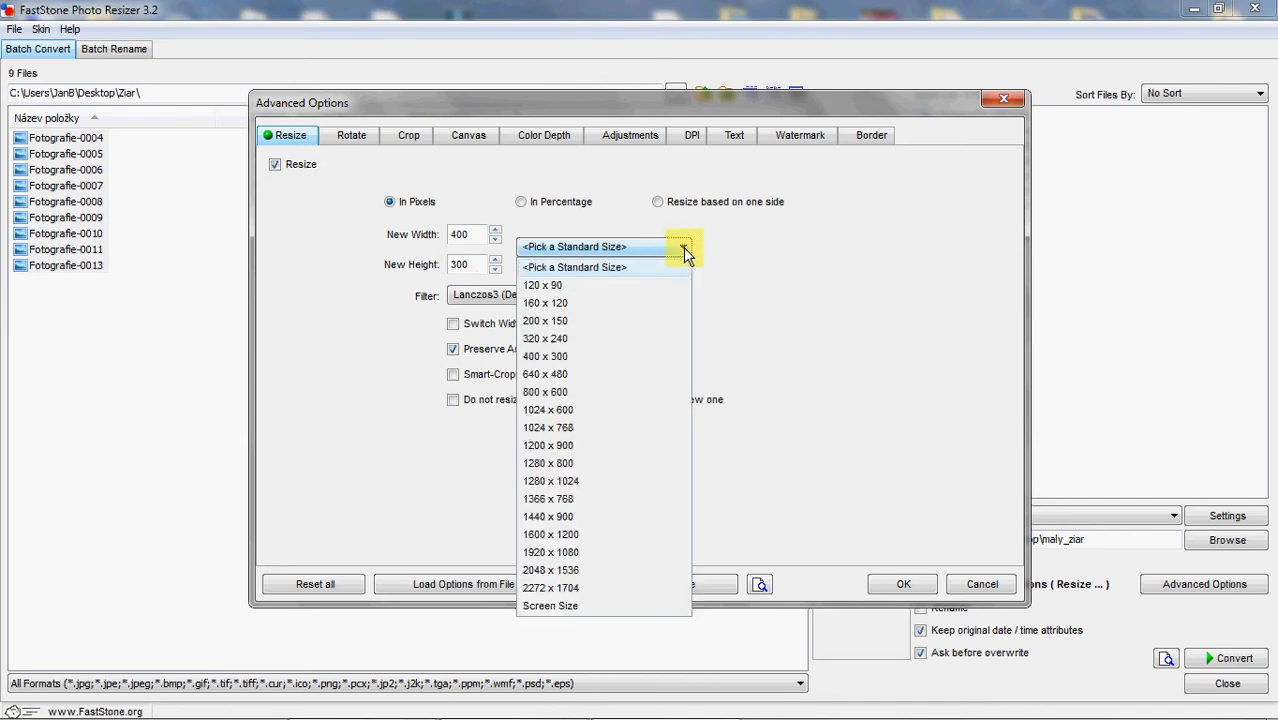
pyautogui.click(602, 391)
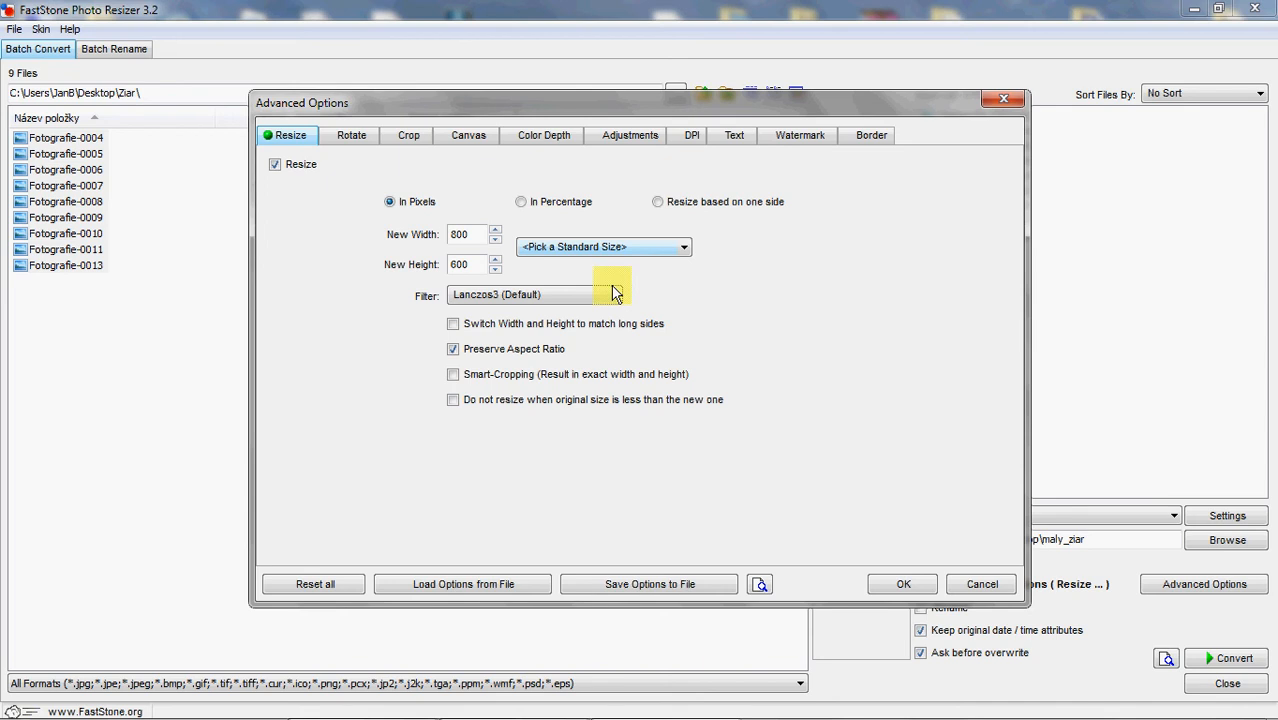
# Look at the percentage and one-side resize modes, switch back to resizing in pixels and accept the advanced options.
pyautogui.click(520, 204)
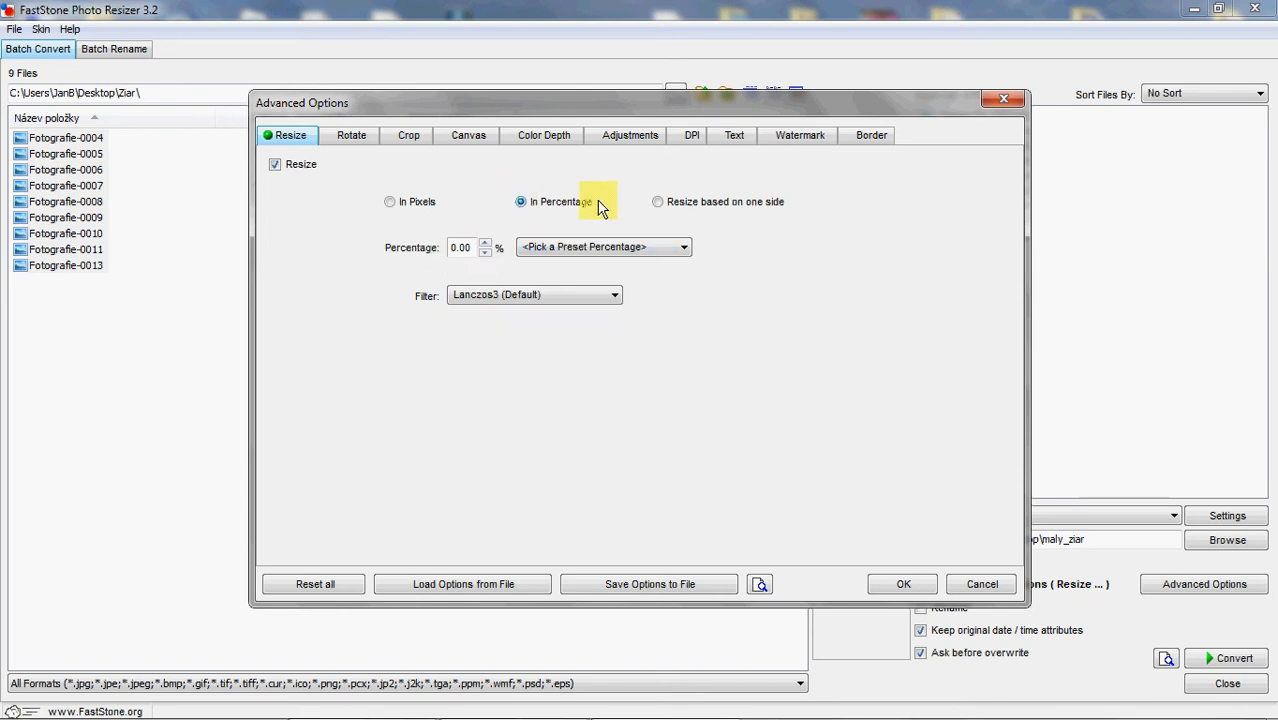
pyautogui.click(664, 203)
pyautogui.click(422, 207)
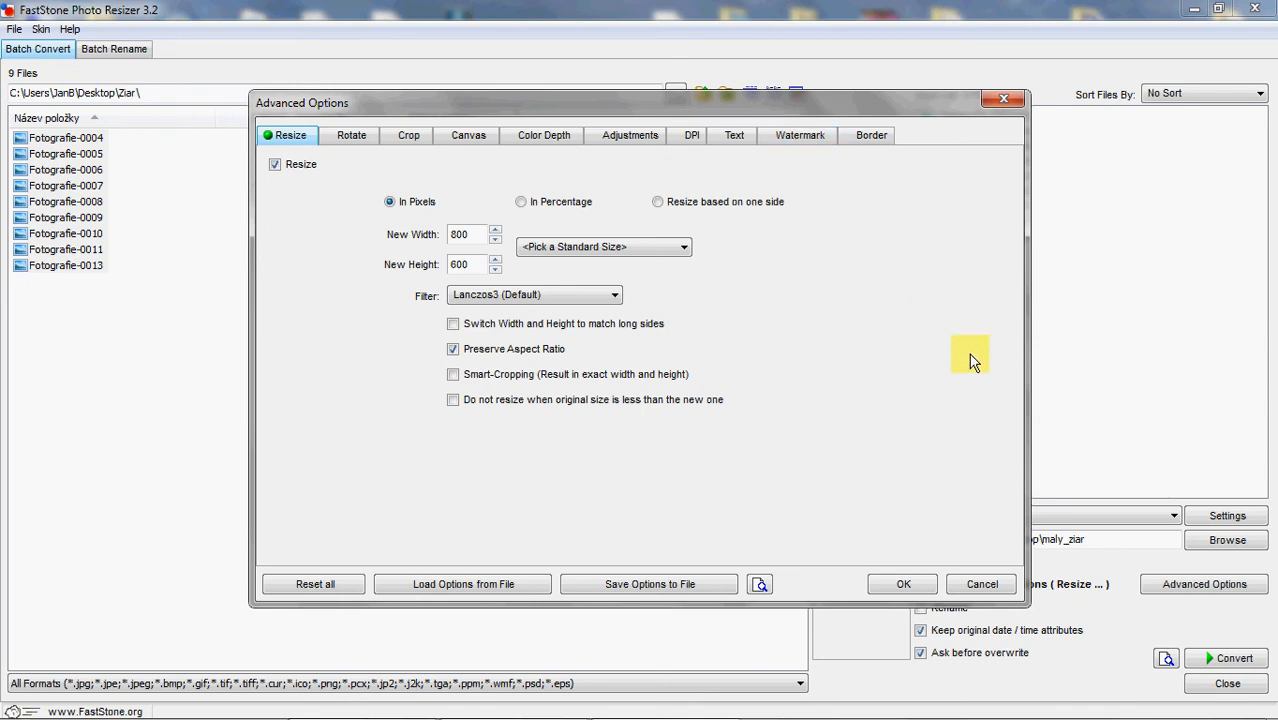
pyautogui.click(903, 585)
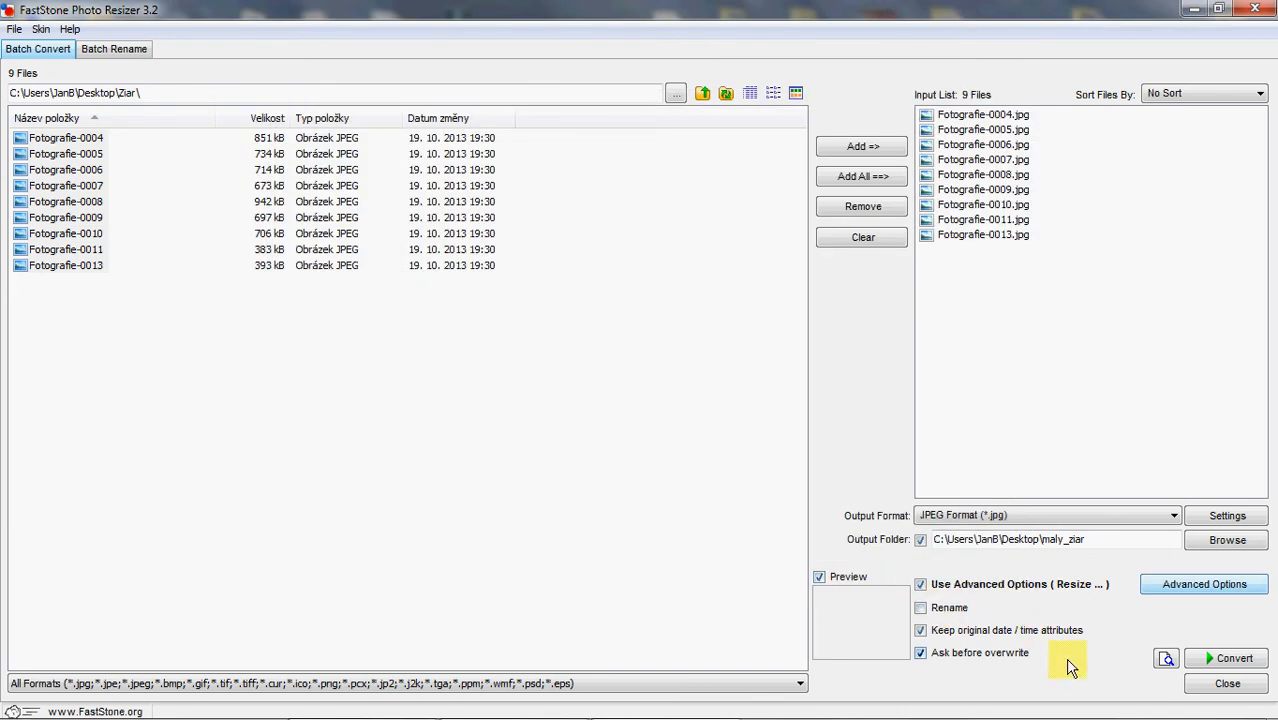
# Convert all photos in the input list, dismiss the conversion report and return to the desktop.
pyautogui.click(1245, 665)
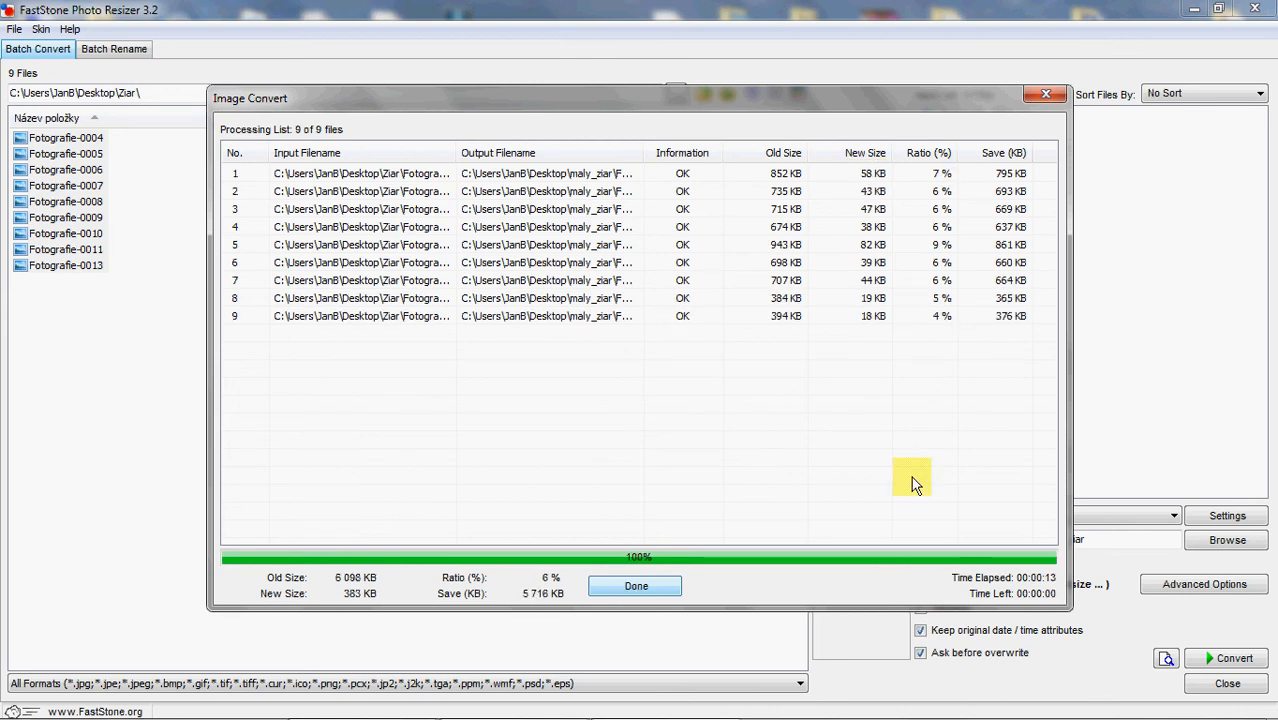
pyautogui.click(636, 587)
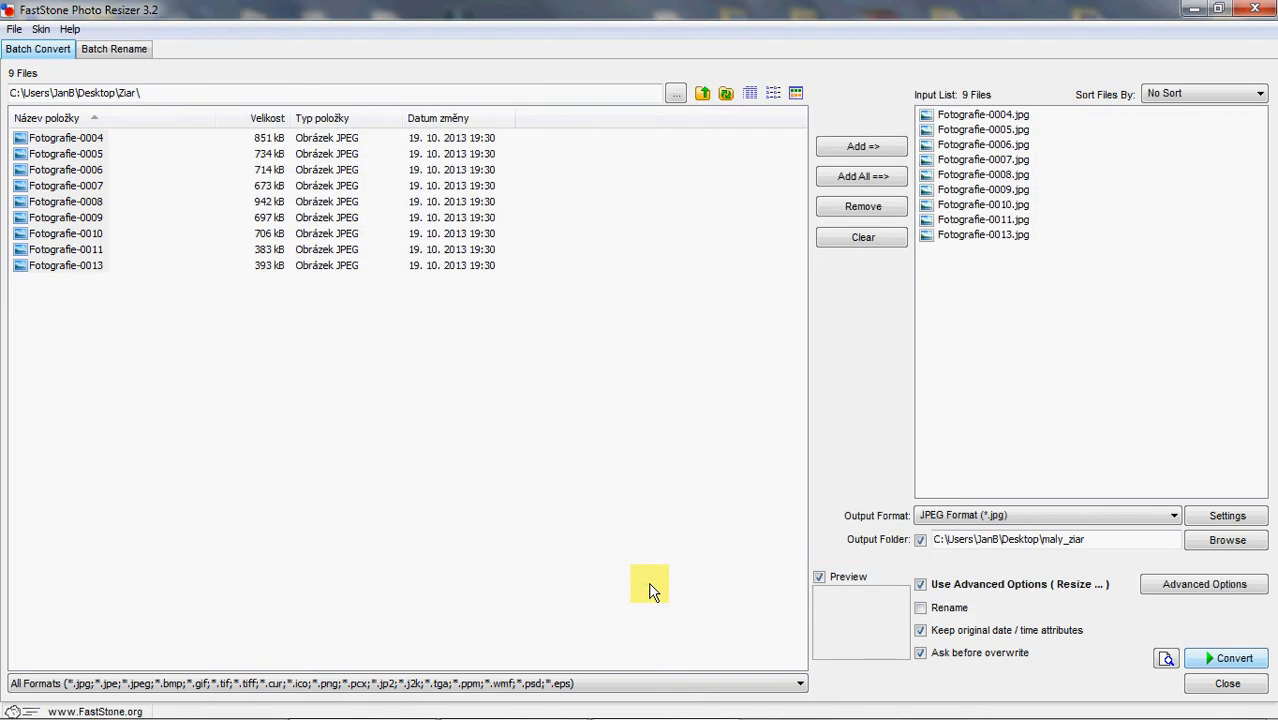
pyautogui.click(1196, 12)
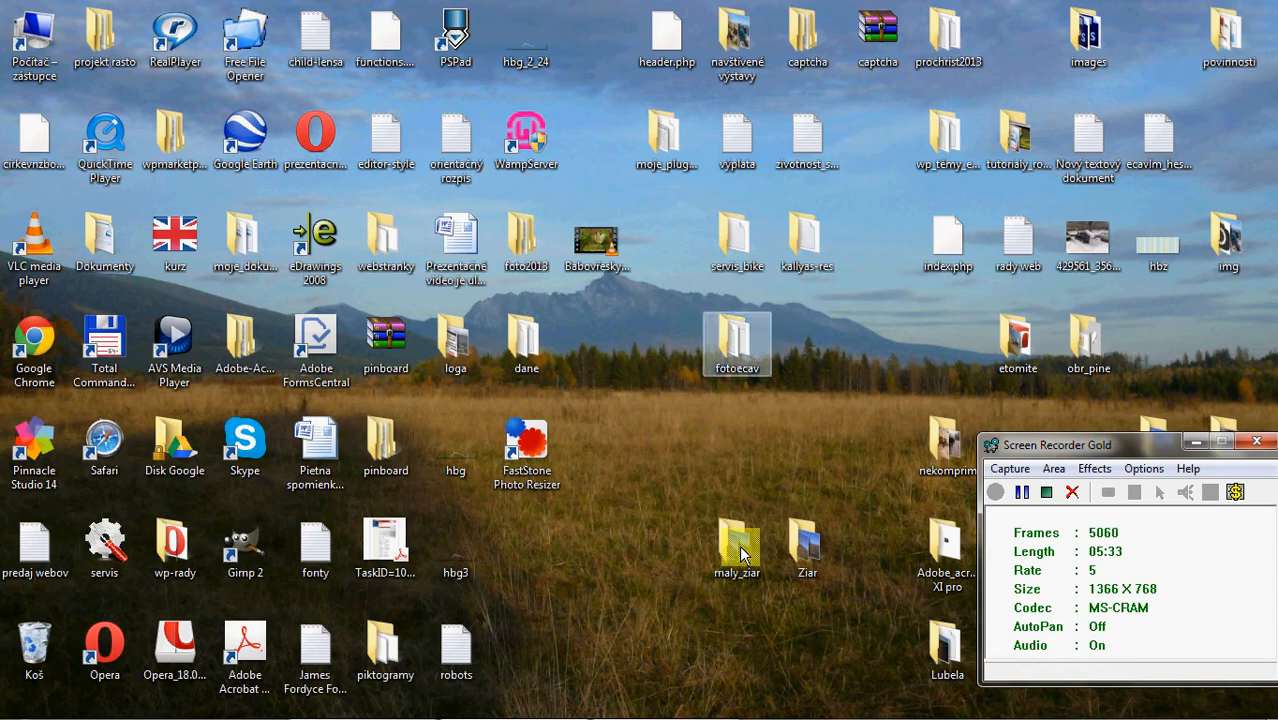
# Open the maly_ziar folder and check the dimensions and file size of each resized photo from Fotografie-0004 to Fotografie-0013.
pyautogui.doubleClick(741, 553)
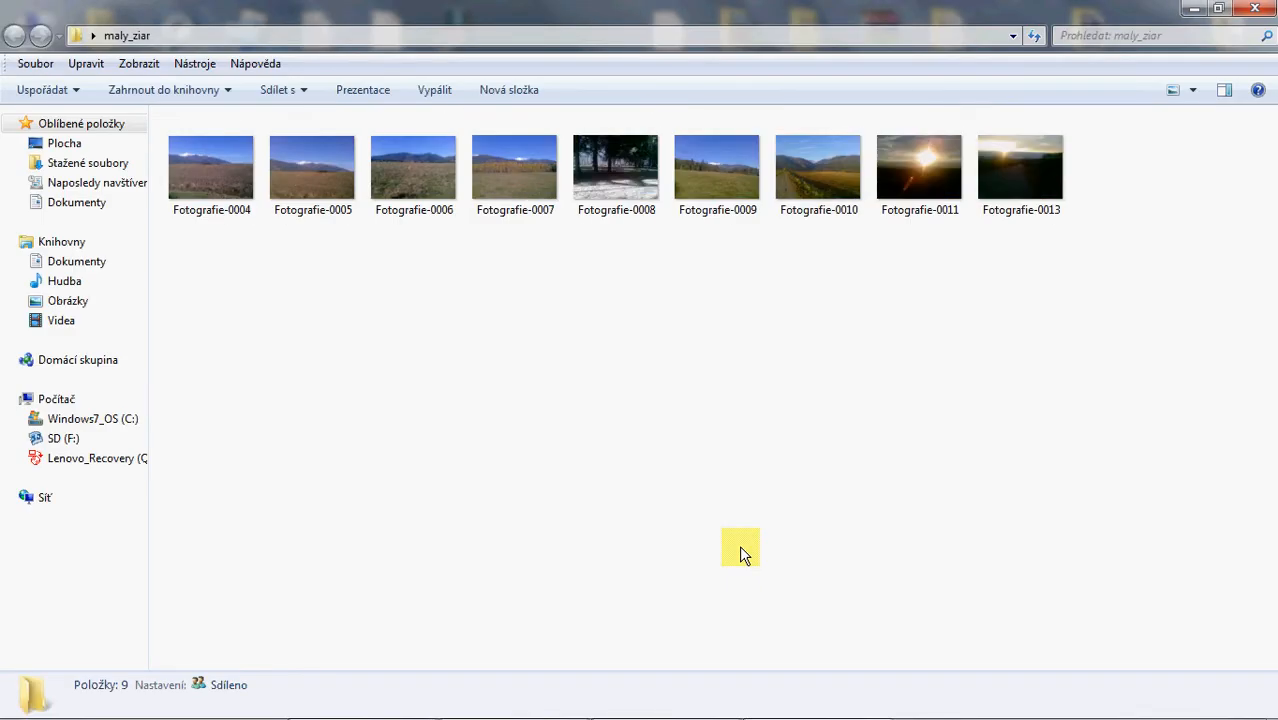
pyautogui.click(210, 170)
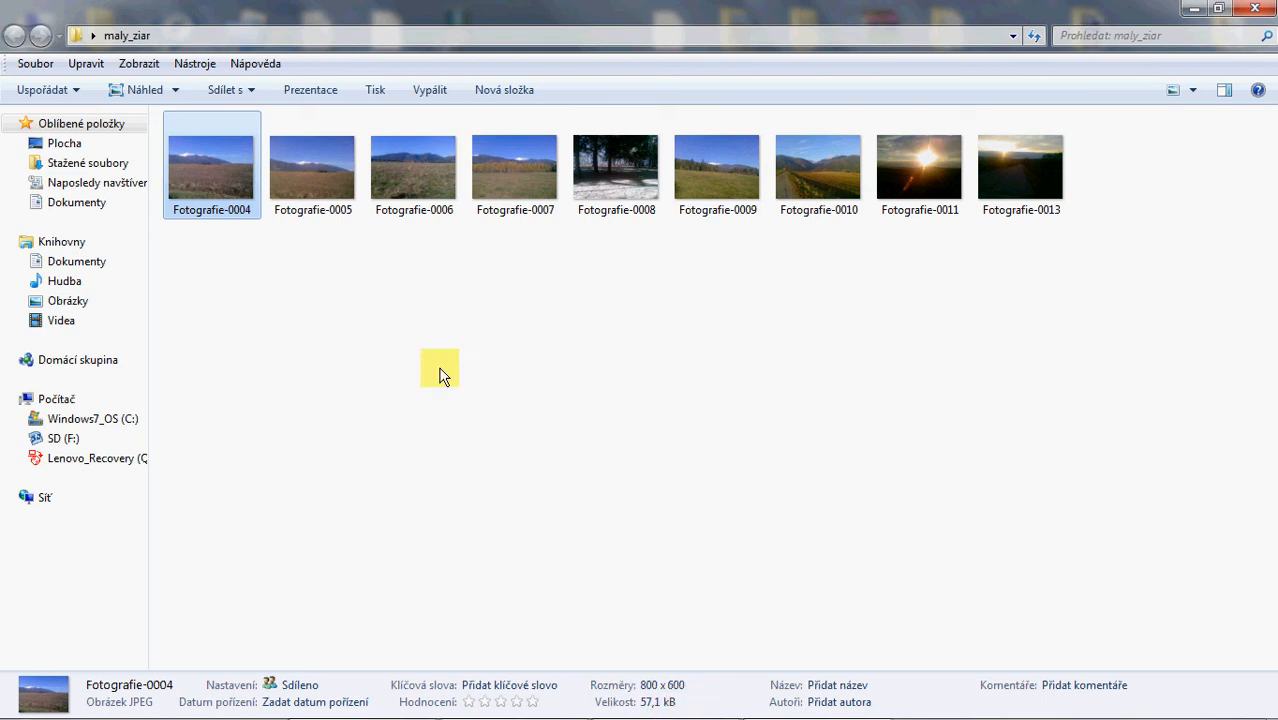
pyautogui.click(320, 157)
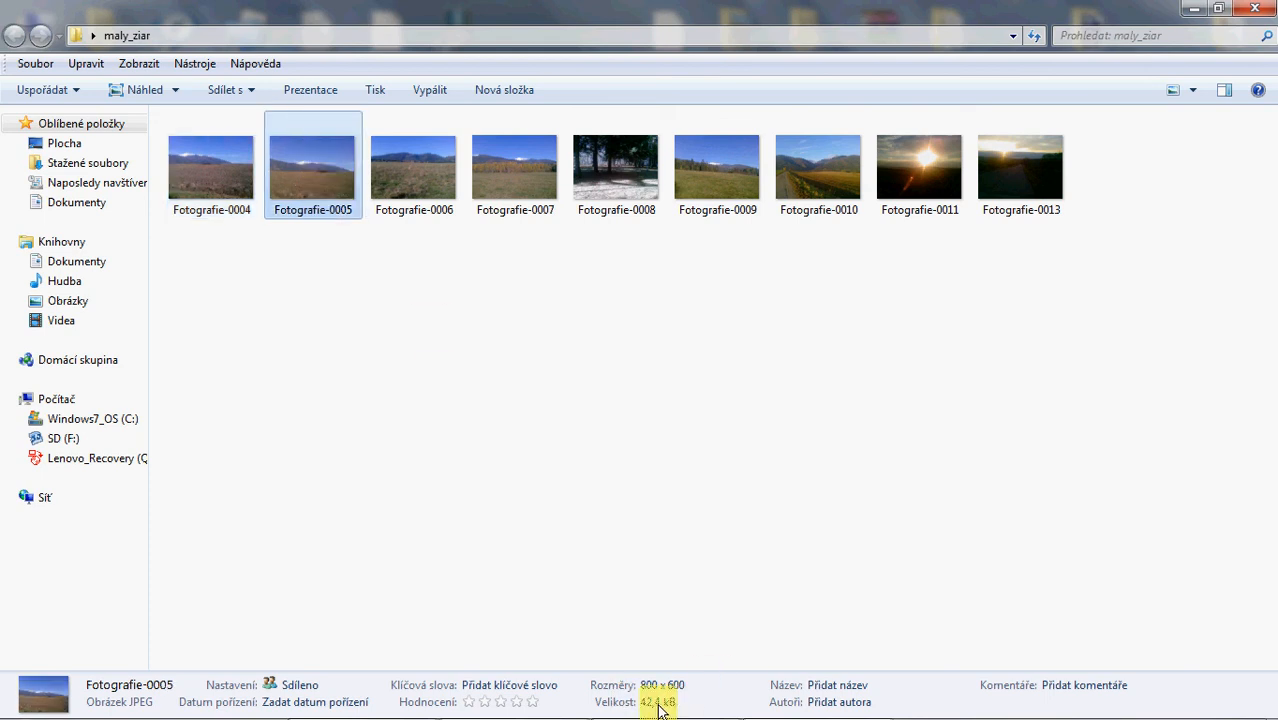
pyautogui.click(411, 163)
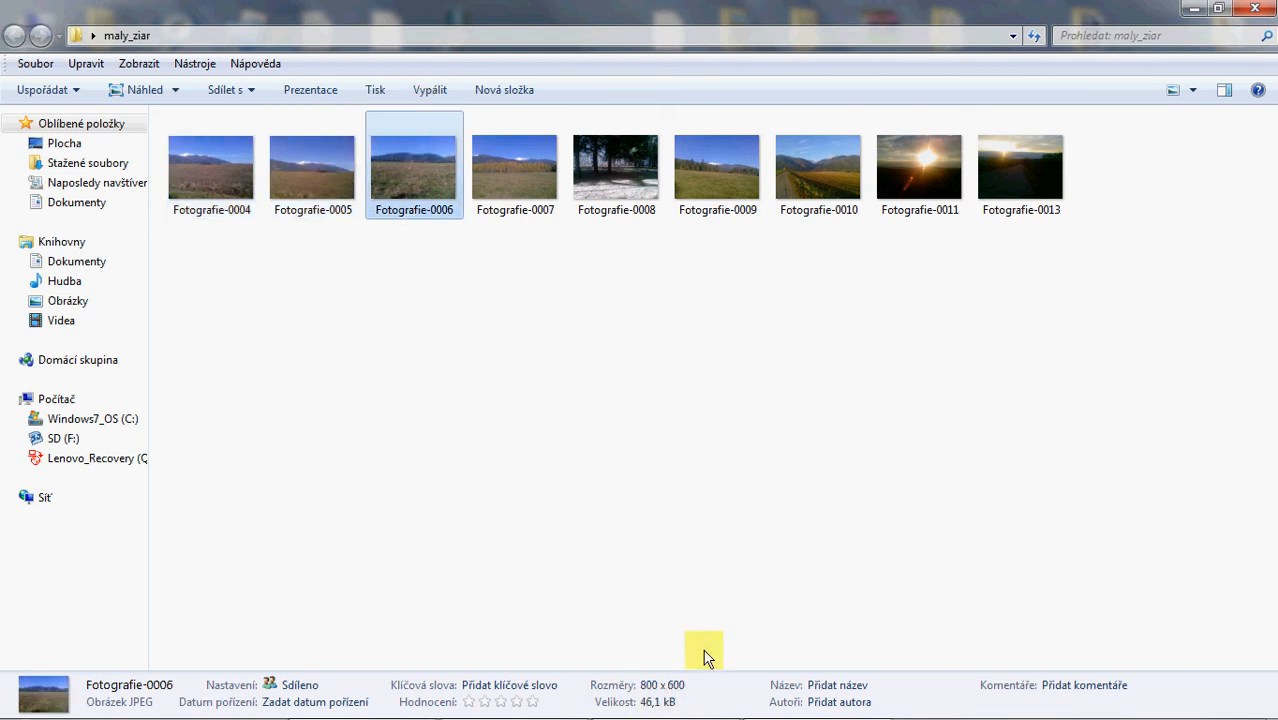
pyautogui.click(510, 178)
pyautogui.click(616, 189)
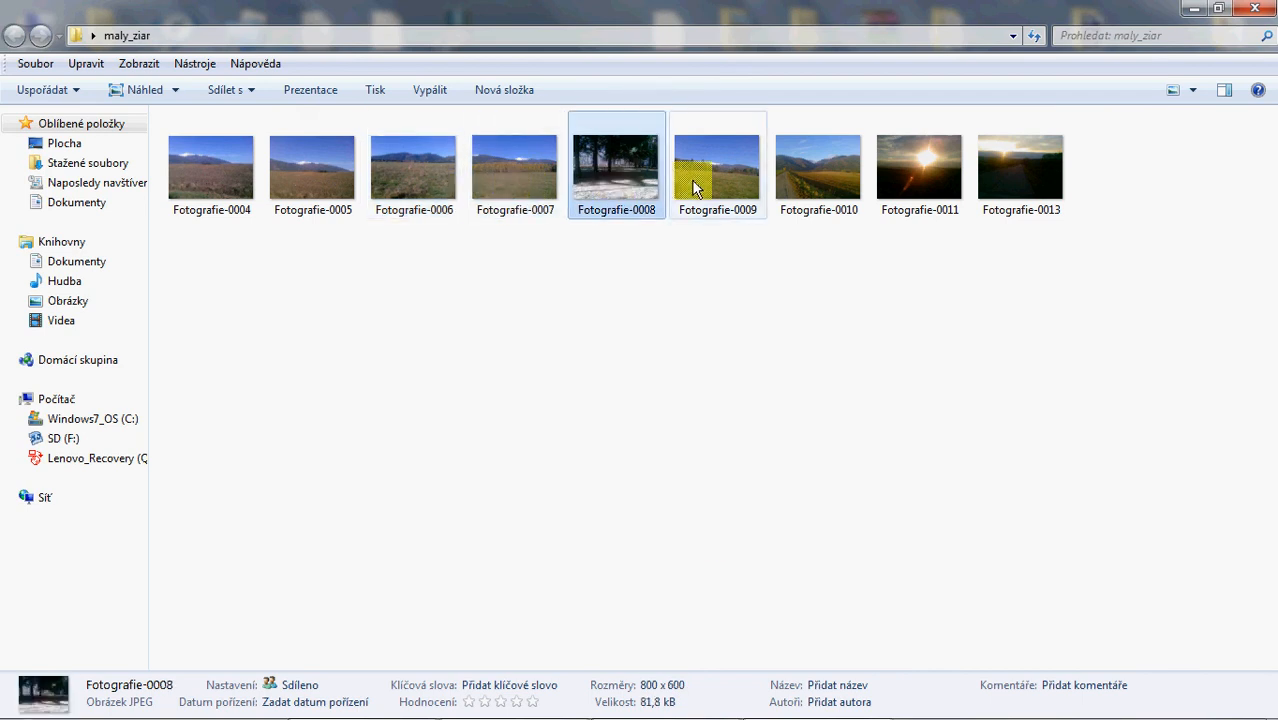
pyautogui.click(710, 180)
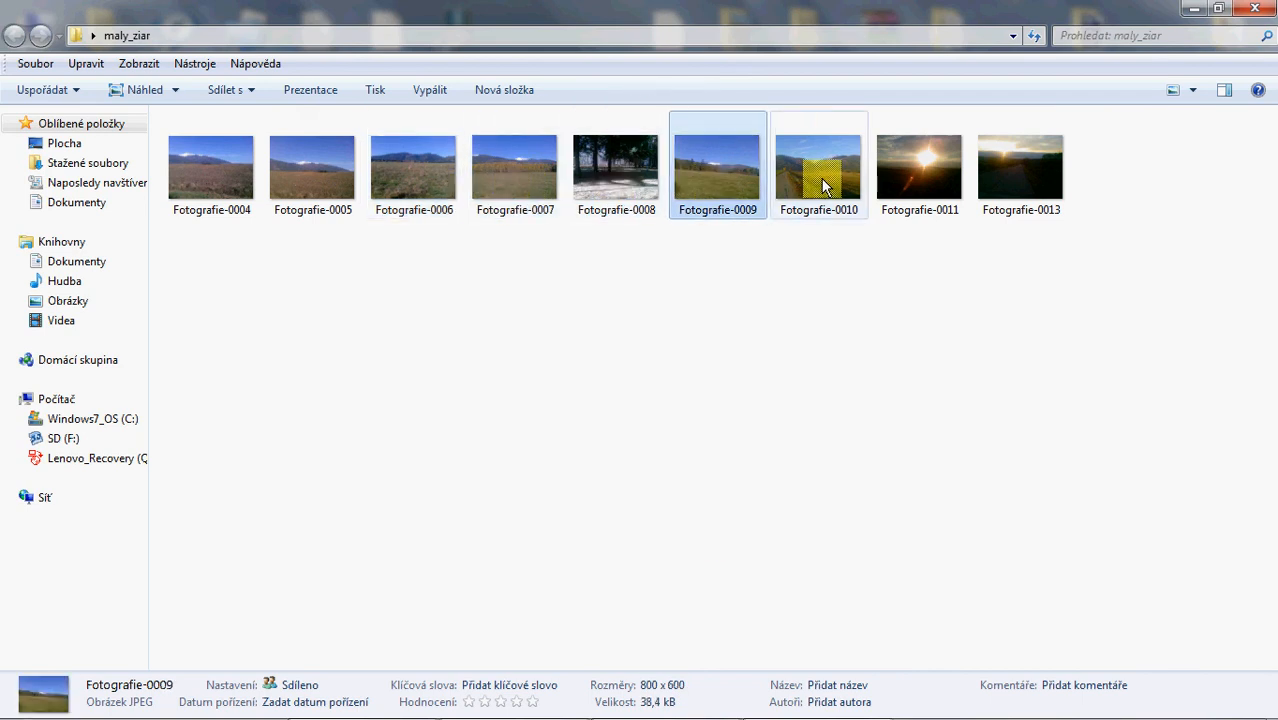
pyautogui.click(821, 178)
pyautogui.click(906, 181)
pyautogui.click(1005, 175)
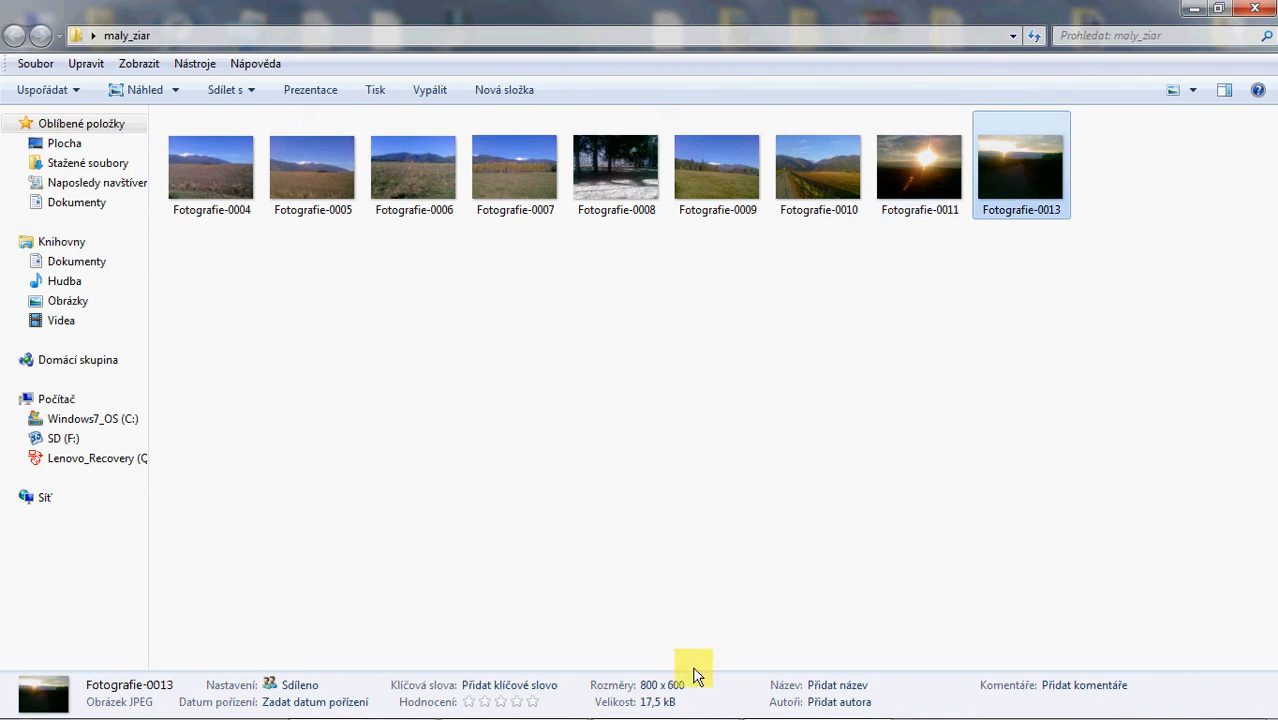
# View the resized photos full size from Fotografie-0013 back to Fotografie-0010, and close the photo viewer.
pyautogui.doubleClick(1018, 172)
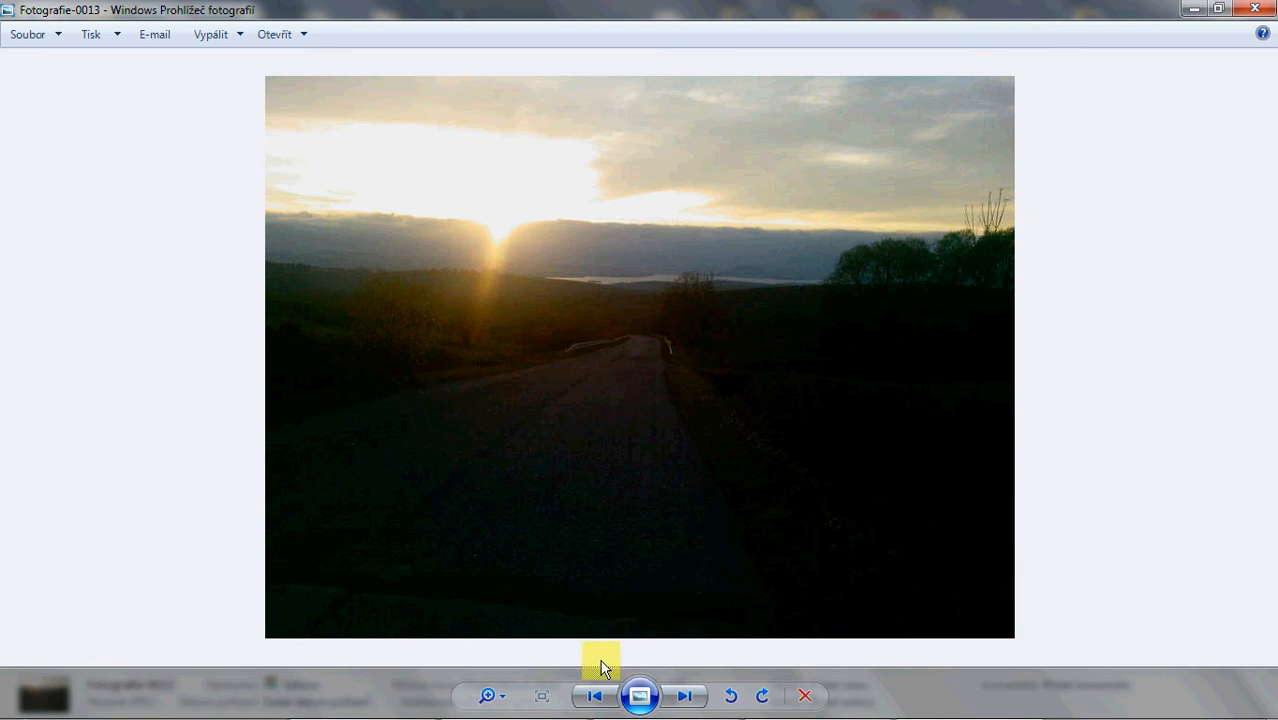
pyautogui.click(595, 696)
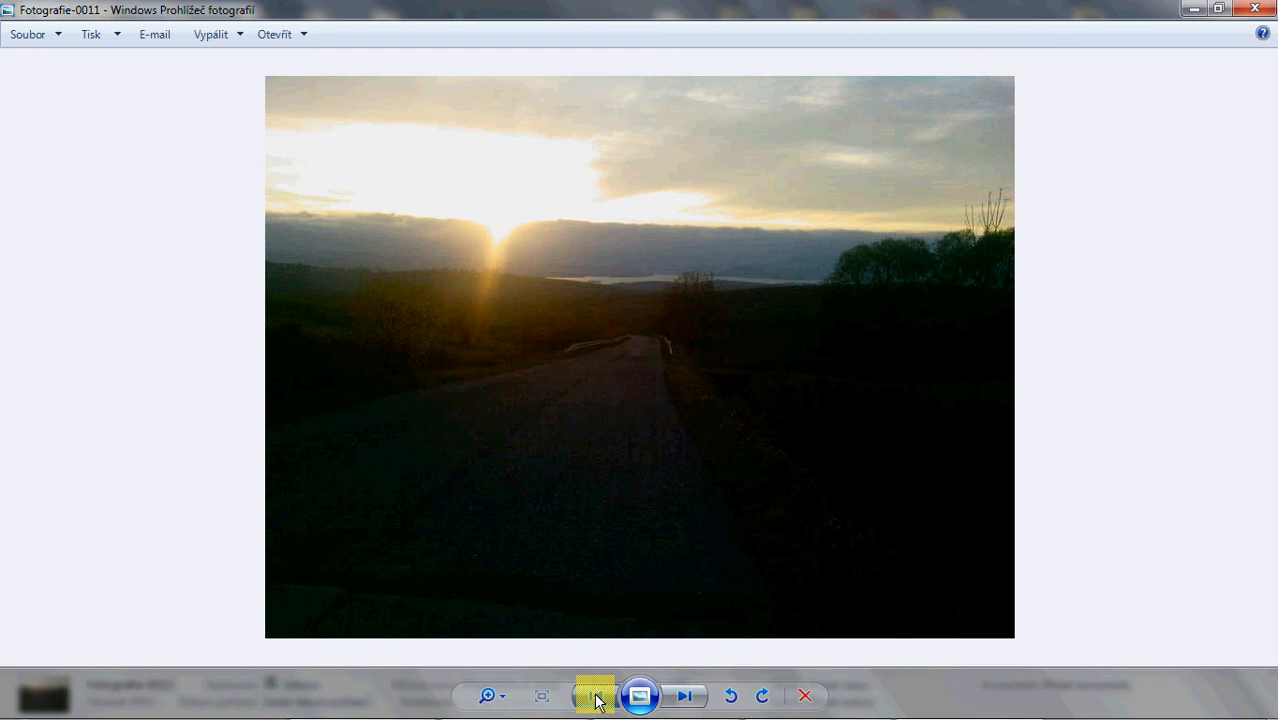
pyautogui.click(596, 698)
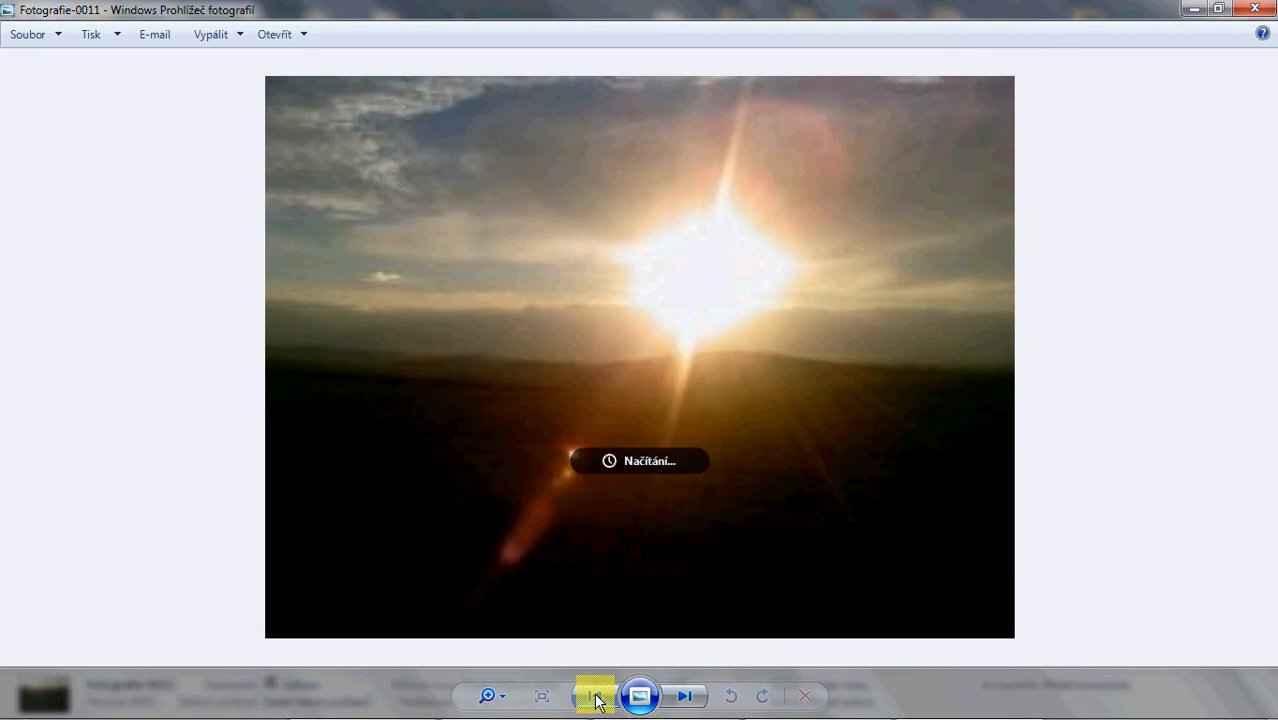
pyautogui.click(596, 698)
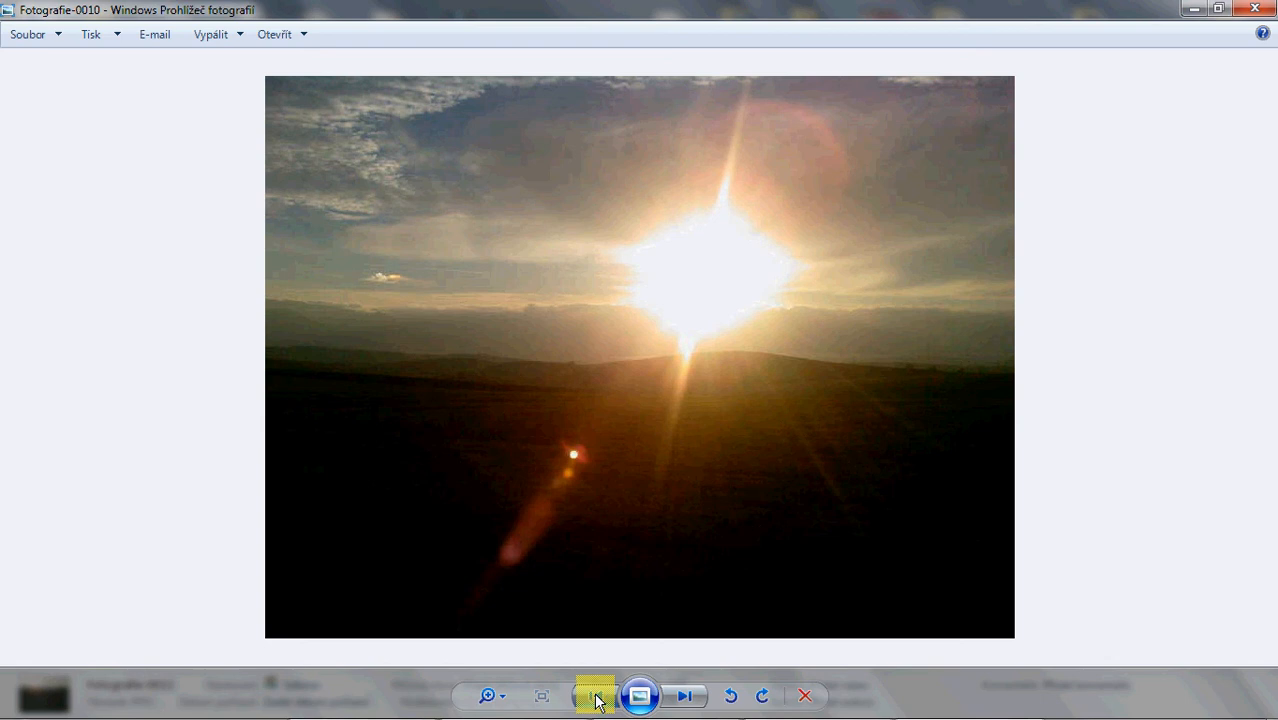
pyautogui.click(596, 698)
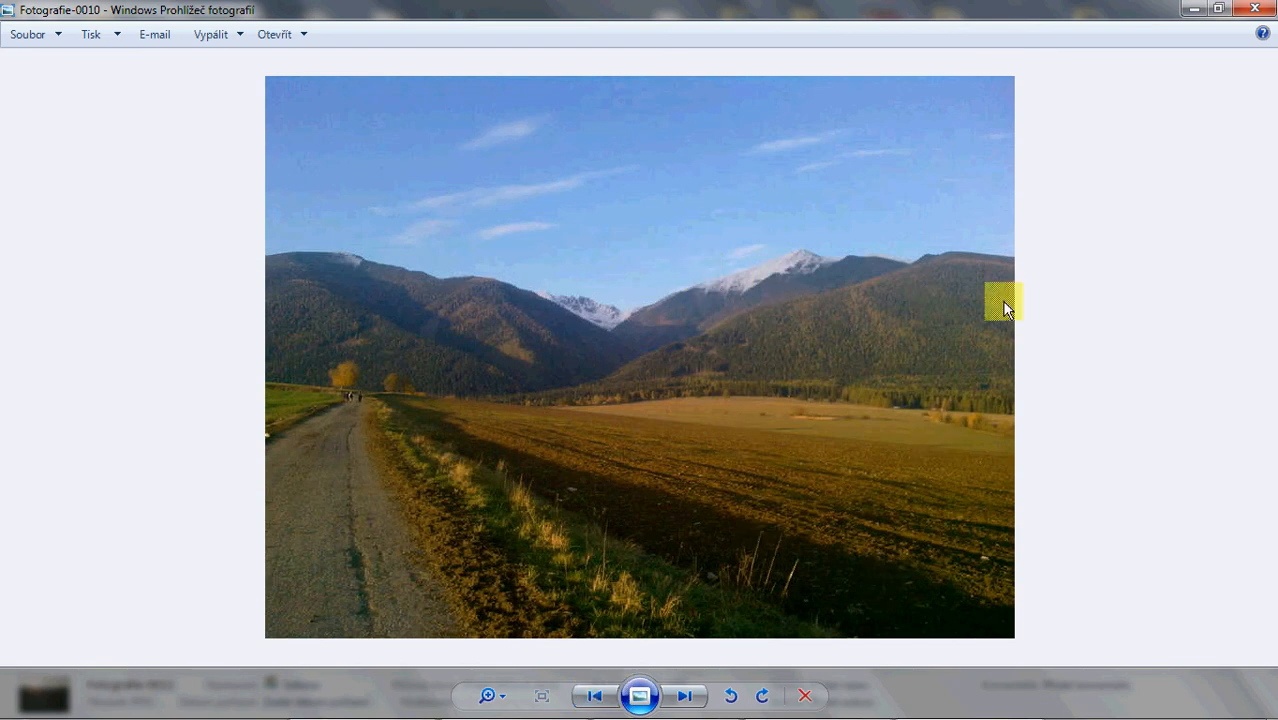
pyautogui.click(1260, 8)
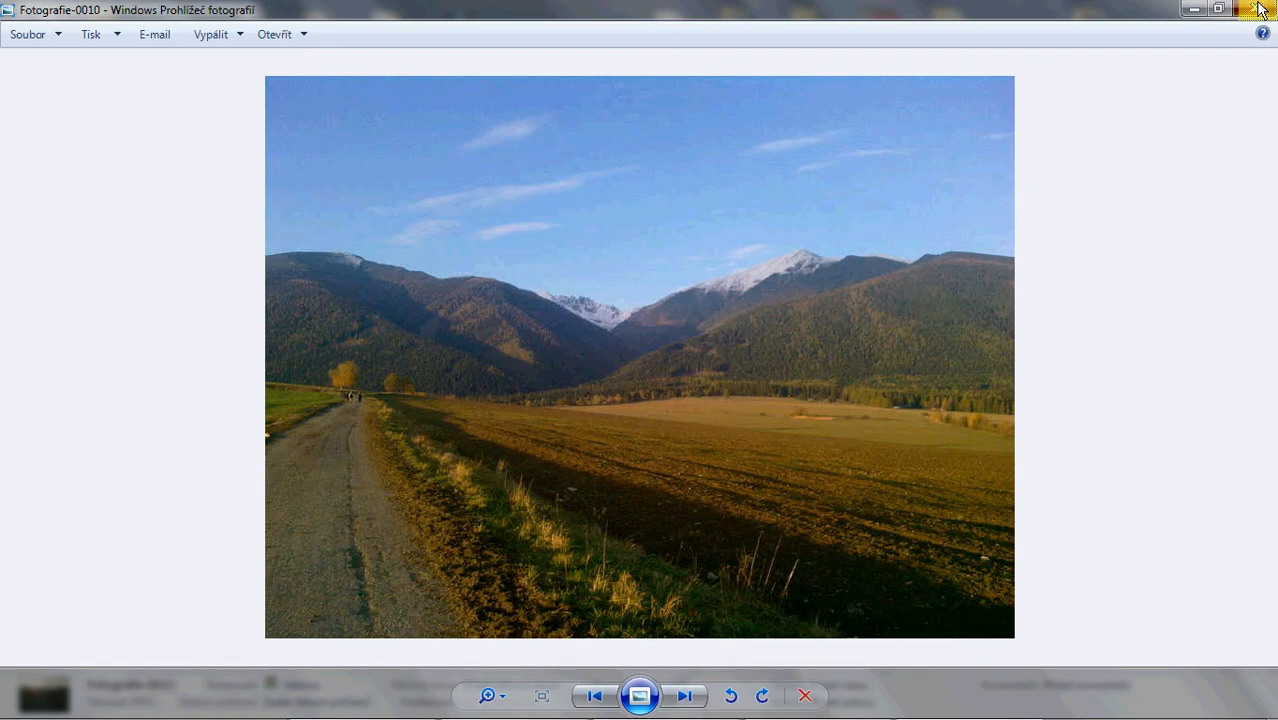
pyautogui.click(1260, 8)
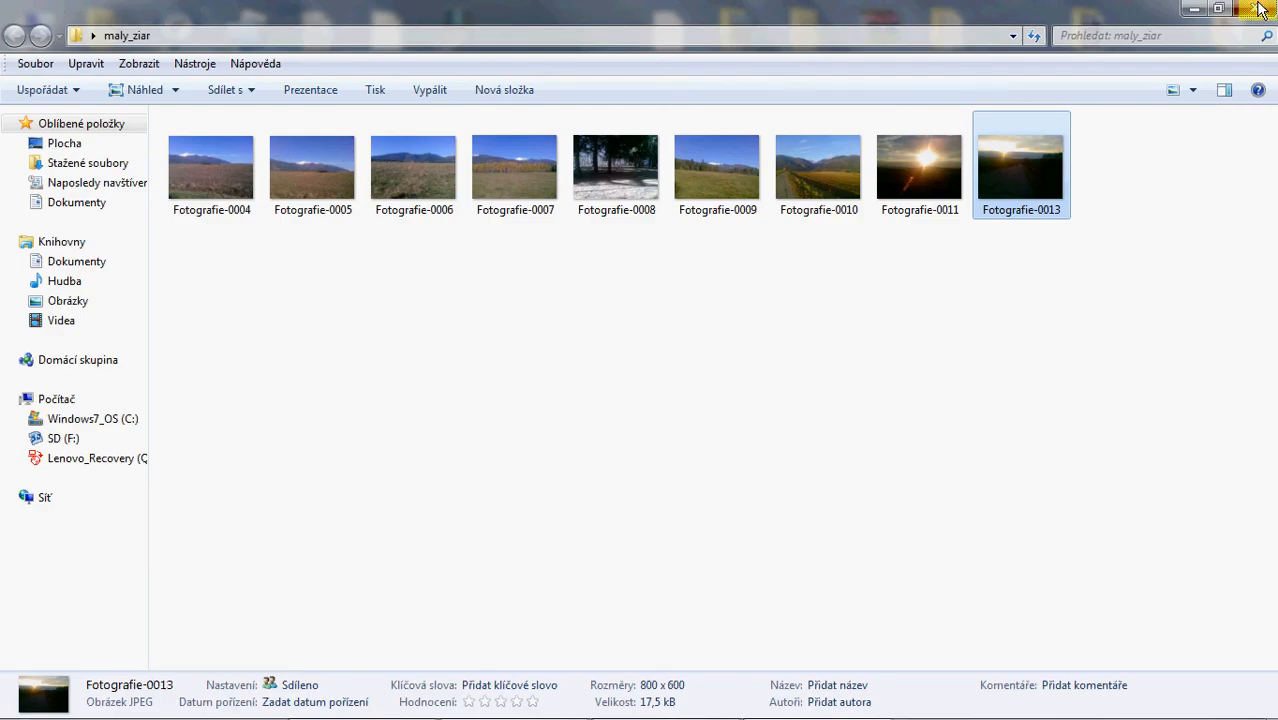